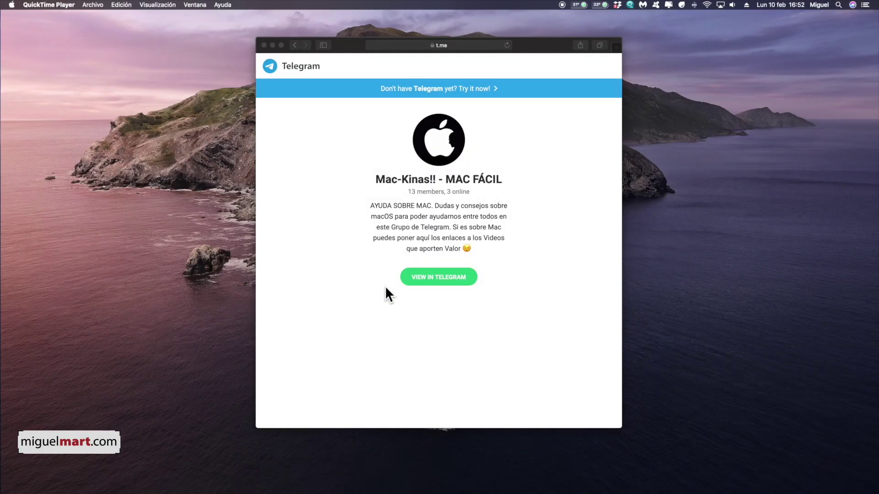
# Open the Mac-Kinas!! - MAC FÁCIL help group in Telegram from its t.me invitation page.
pyautogui.click(455, 277)
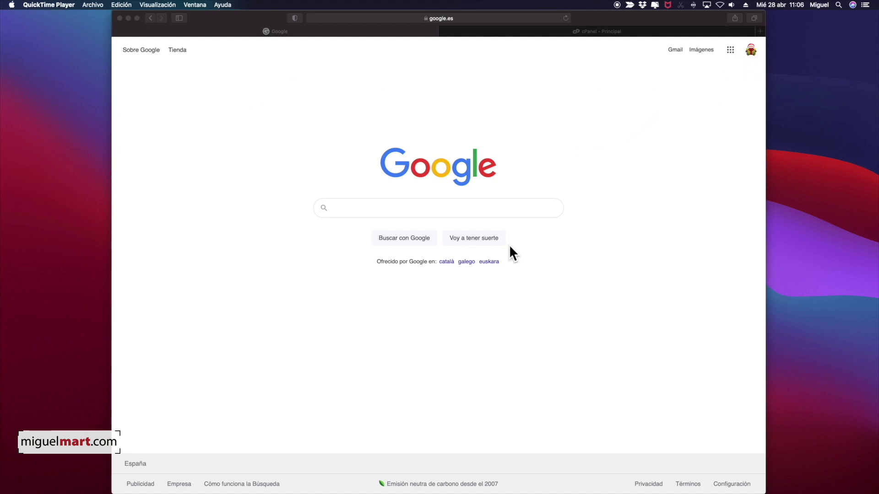
# Open the Google account's Gmail inbox from the Google page in Safari.
pyautogui.click(672, 52)
pyautogui.click(676, 51)
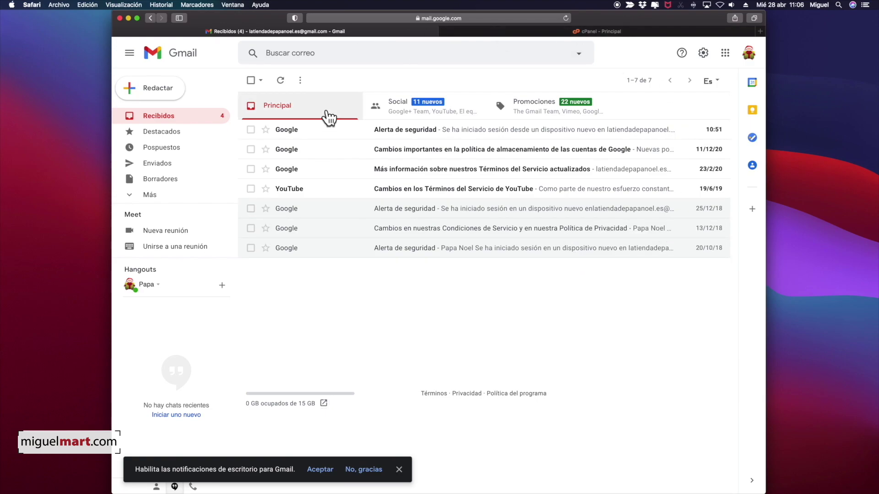
# Switch to the cPanel - Principal tab and scroll down to Correo electrónico.
pyautogui.click(622, 31)
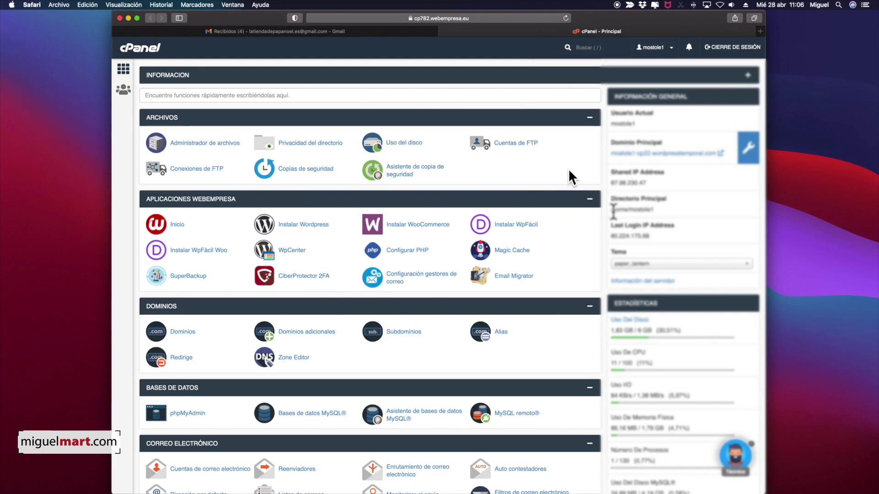
pyautogui.scroll(-5, 487, 220)
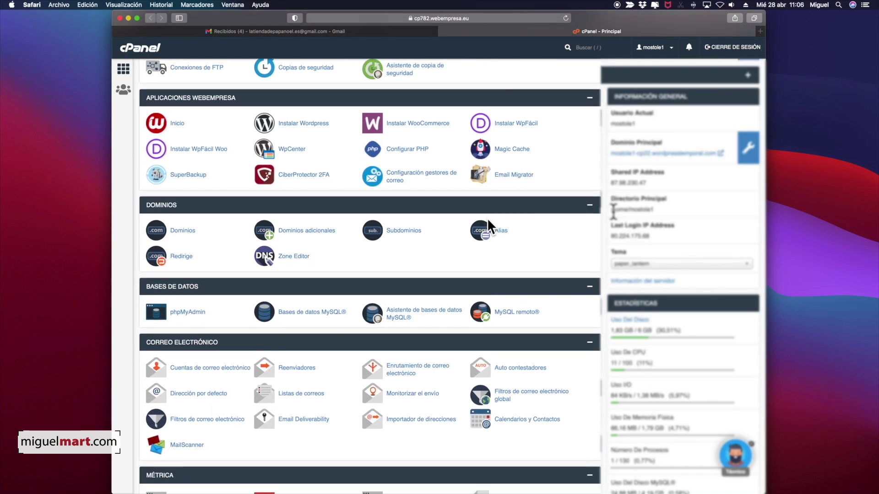
pyautogui.scroll(-1, 488, 218)
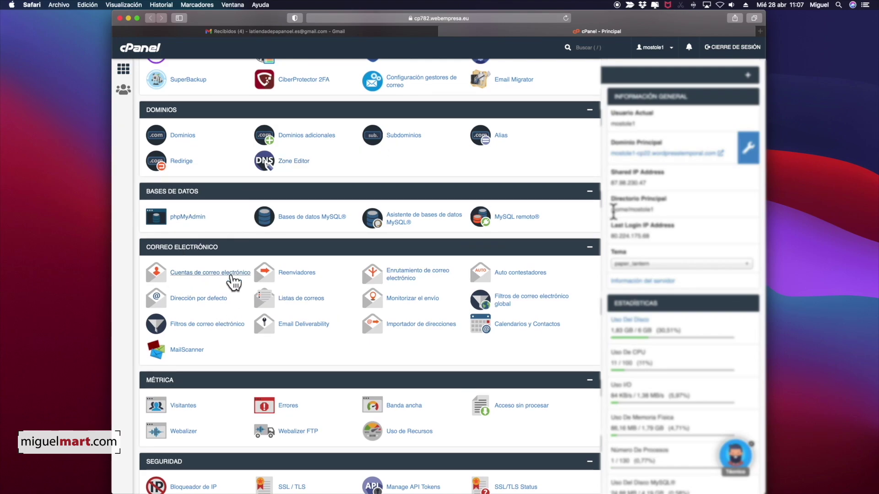
# Open Cuentas de correo electrónico and view the first account's mail client settings.
pyautogui.click(220, 275)
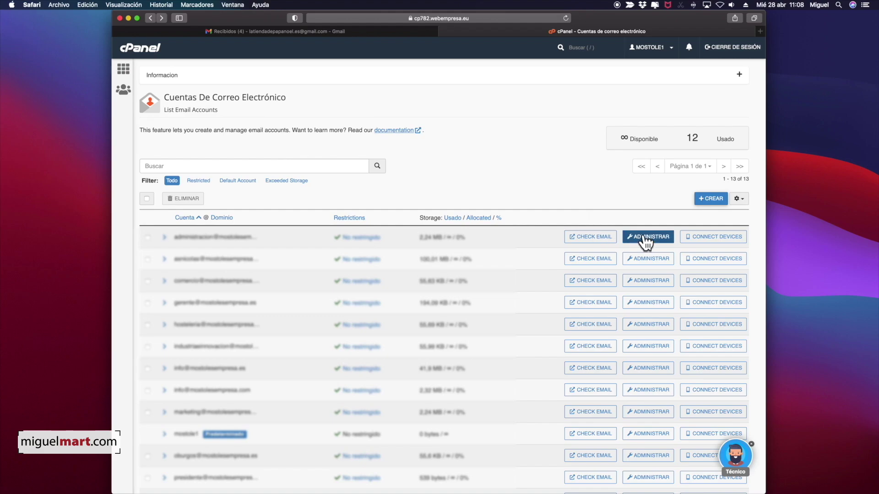
pyautogui.click(712, 238)
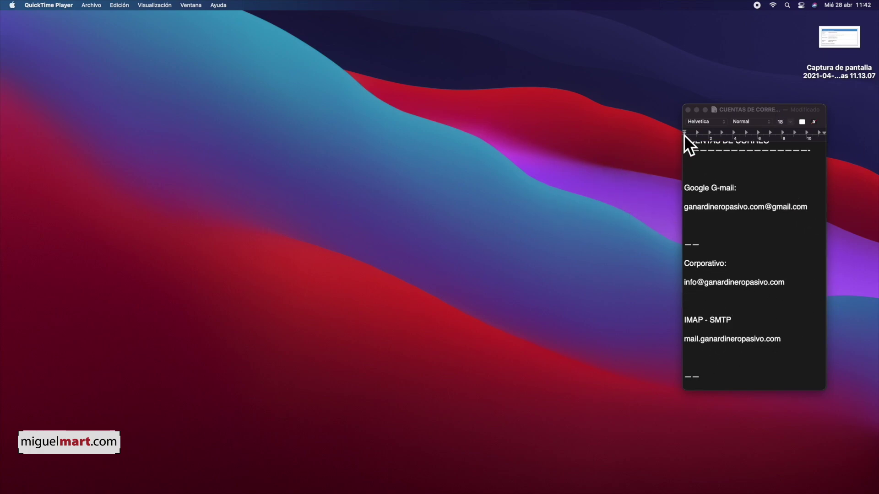
# Preview the server-settings screenshot on the desktop with Quick Look, then close and deselect it.
pyautogui.click(833, 40)
pyautogui.press('space')
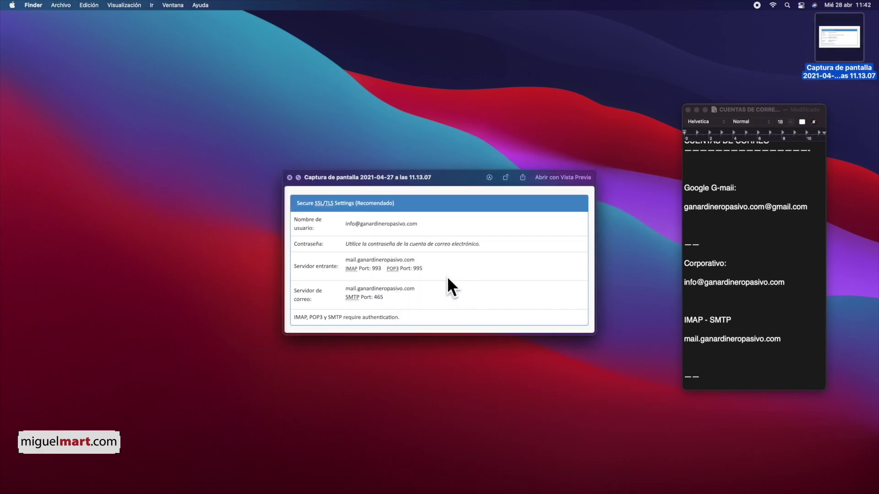
pyautogui.press('space')
pyautogui.click(631, 257)
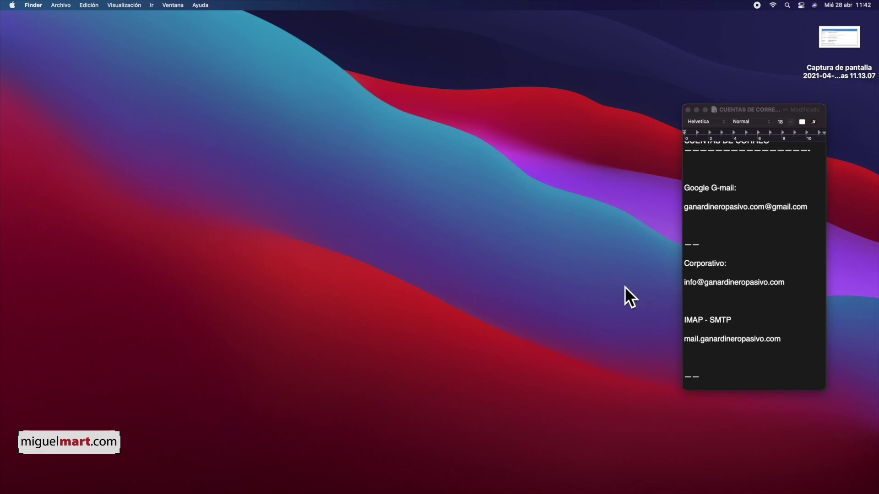
# Launch Mail from Aplicaciones and quit it at the account-provider dialog without adding an account.
pyautogui.click(608, 467)
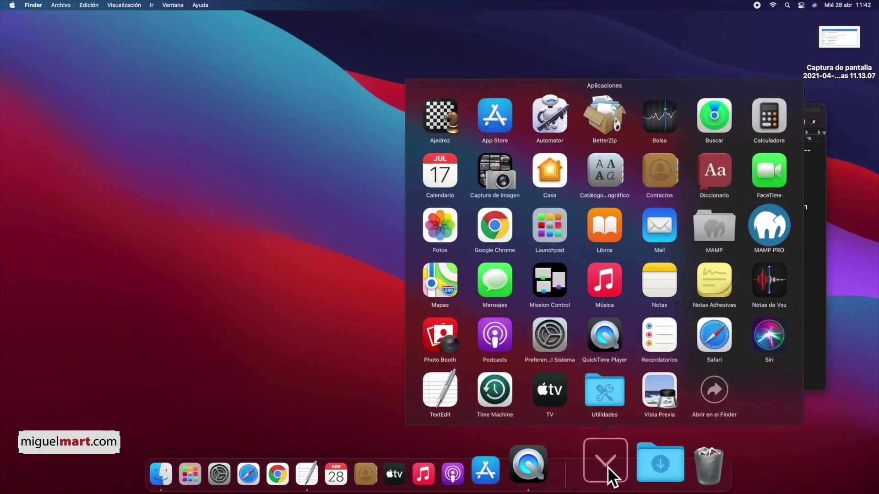
pyautogui.click(663, 224)
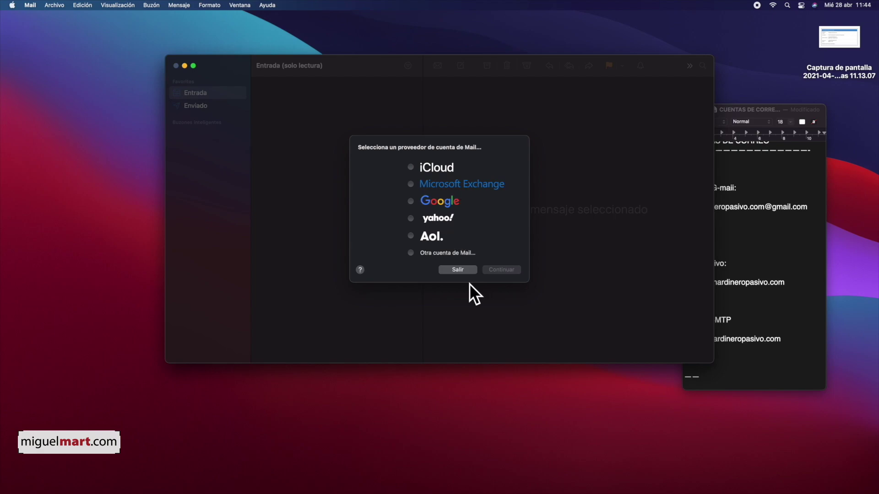
pyautogui.click(458, 266)
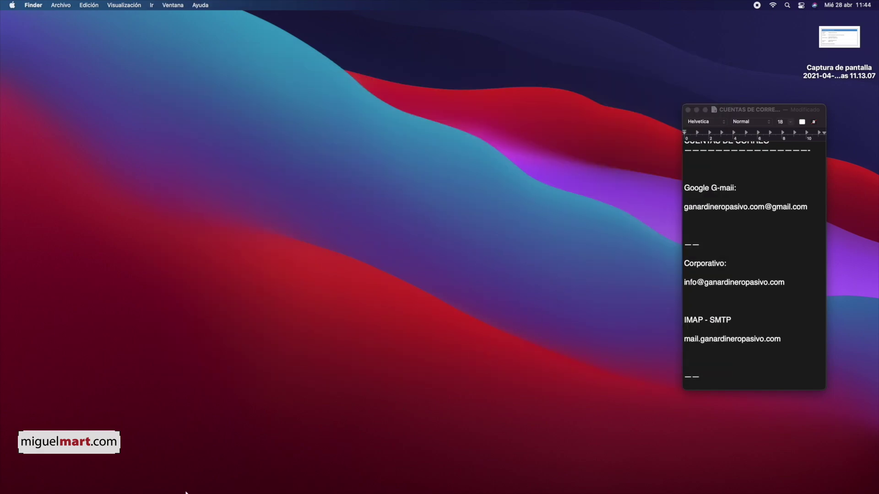
# Open System Preferences and go to the Cuentas de internet pane.
pyautogui.moveTo(199, 493)
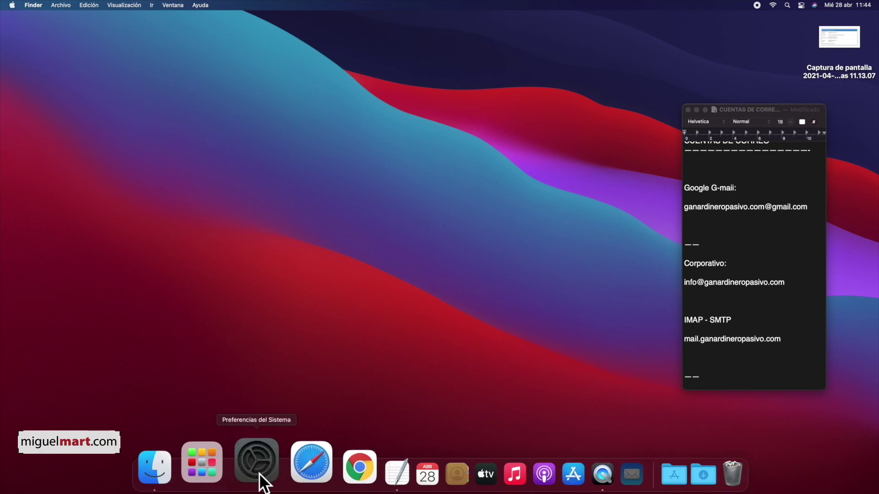
pyautogui.click(260, 475)
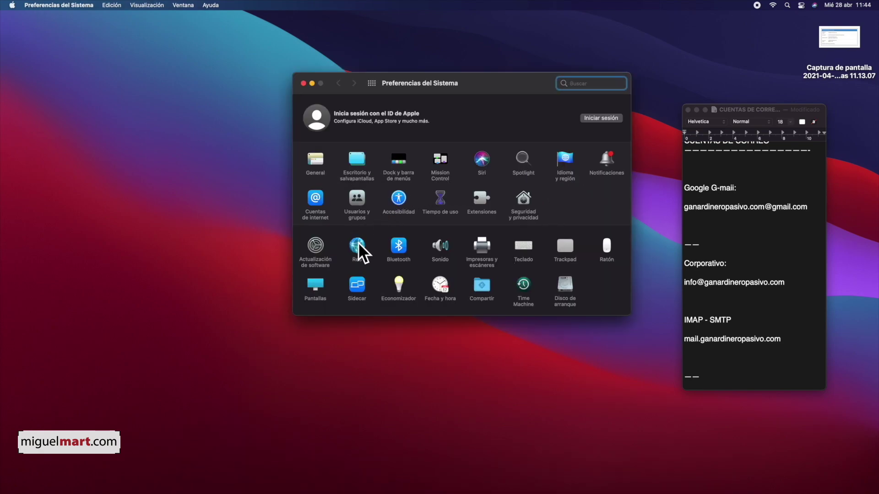
pyautogui.click(315, 218)
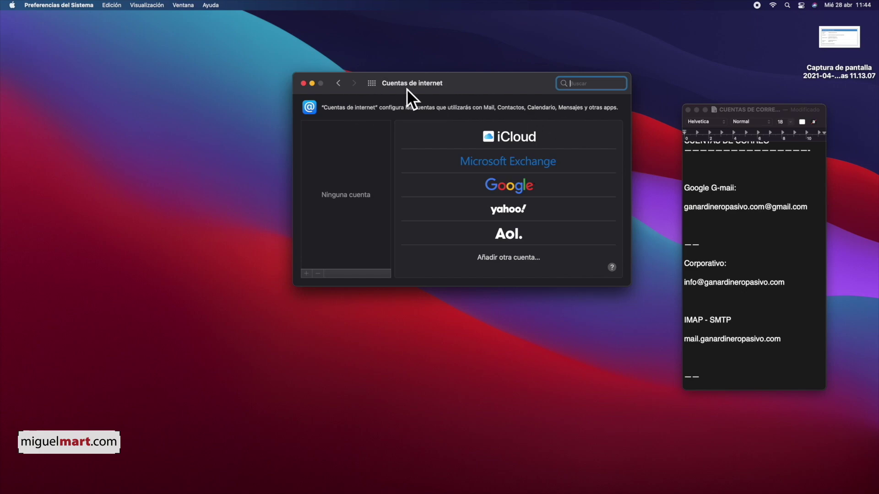
pyautogui.click(339, 83)
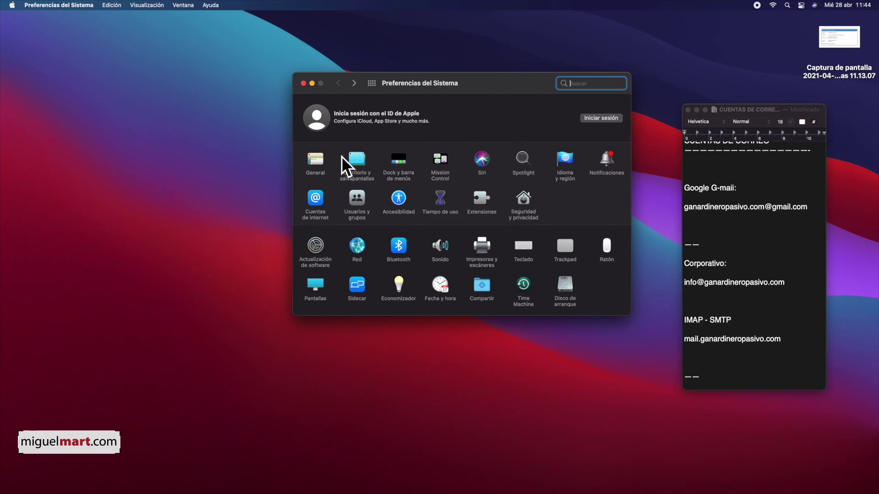
pyautogui.click(316, 198)
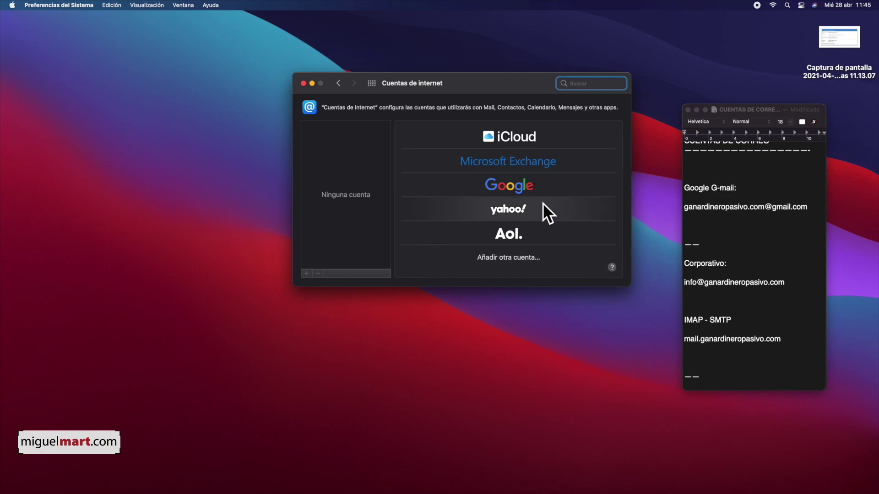
# Start adding a Google account and submit the Gmail address, copied from the notes, in Safari's sign-in.
pyautogui.click(520, 181)
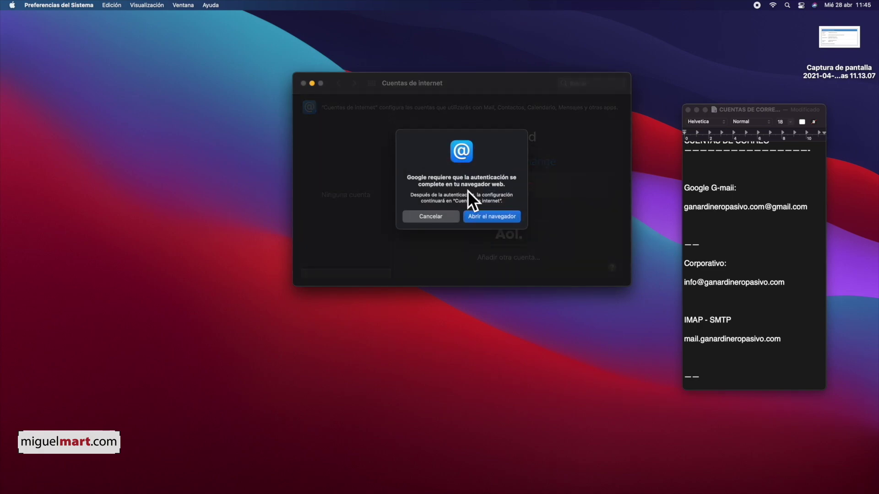
pyautogui.click(495, 214)
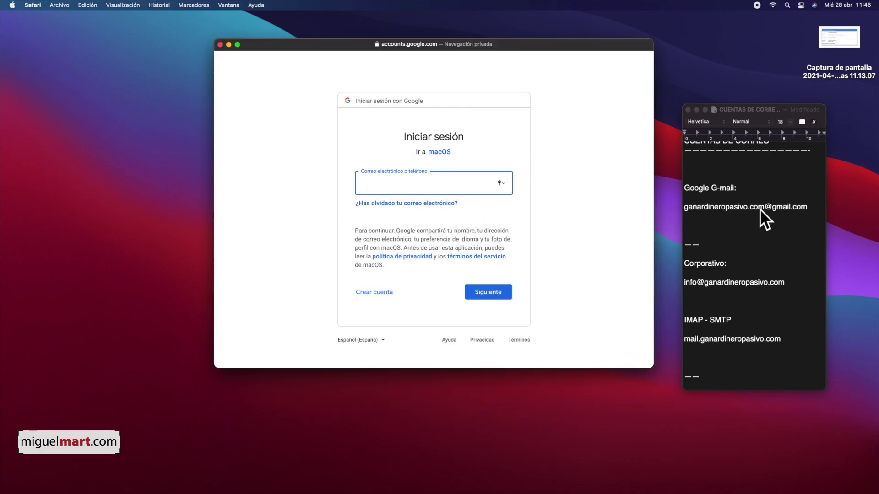
pyautogui.click(735, 203)
pyautogui.tripleClick(735, 204)
pyautogui.press('super+c')
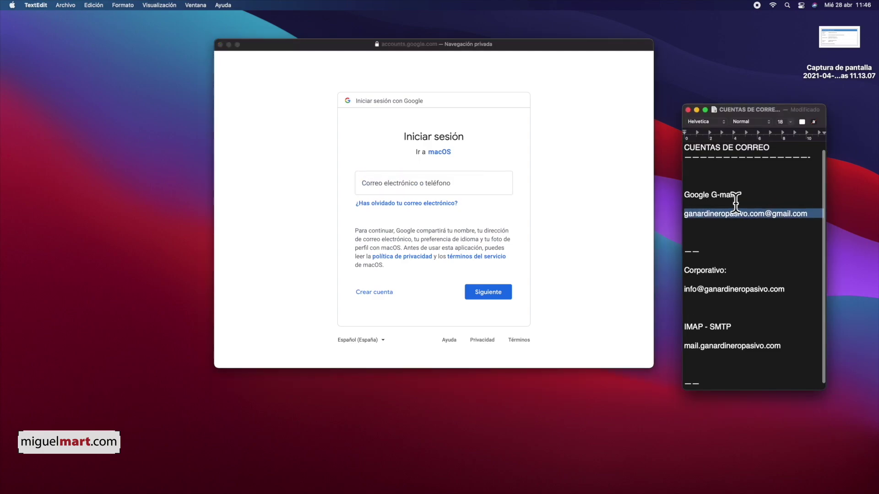
pyautogui.click(384, 182)
pyautogui.press('super+v')
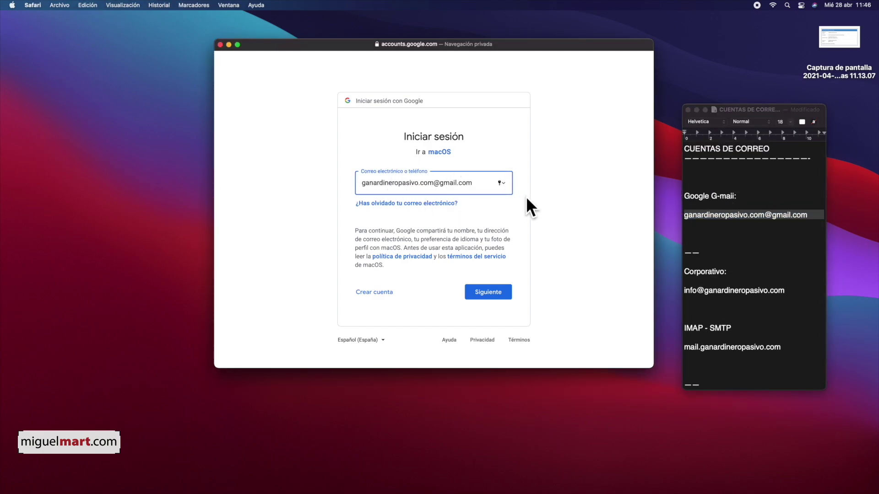
pyautogui.click(490, 294)
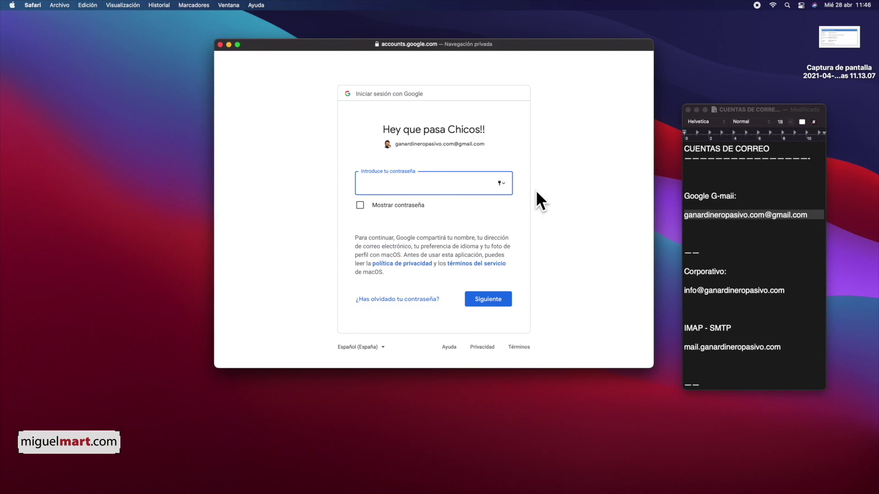
# Enter the Google account password and allow macOS access to the account.
pyautogui.press('super+v')
pyautogui.click(492, 302)
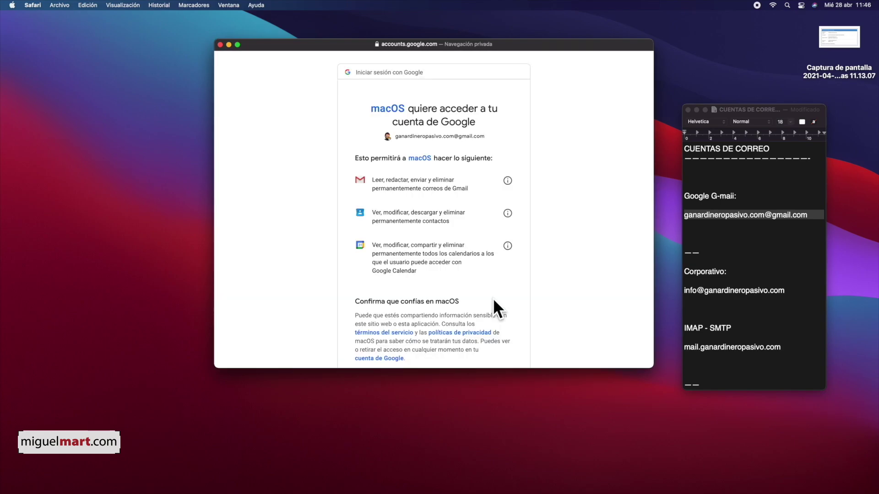
pyautogui.scroll(-2, 400, 197)
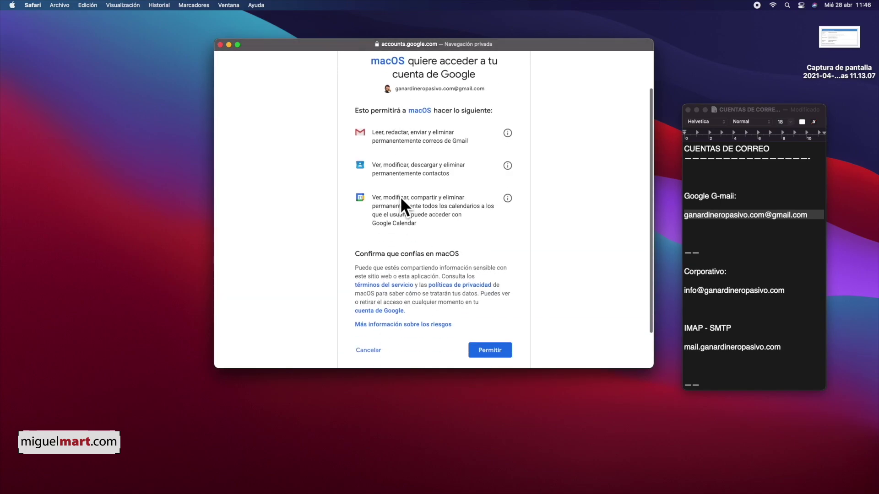
pyautogui.scroll(-2, 400, 197)
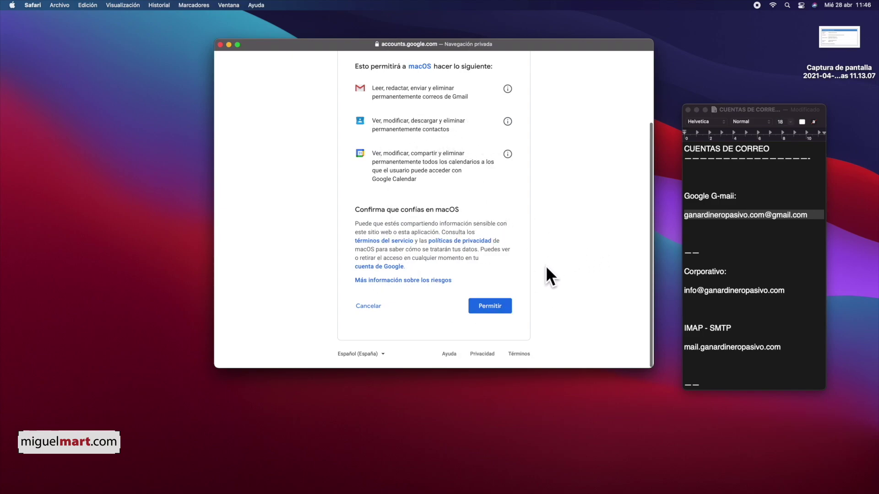
pyautogui.click(491, 304)
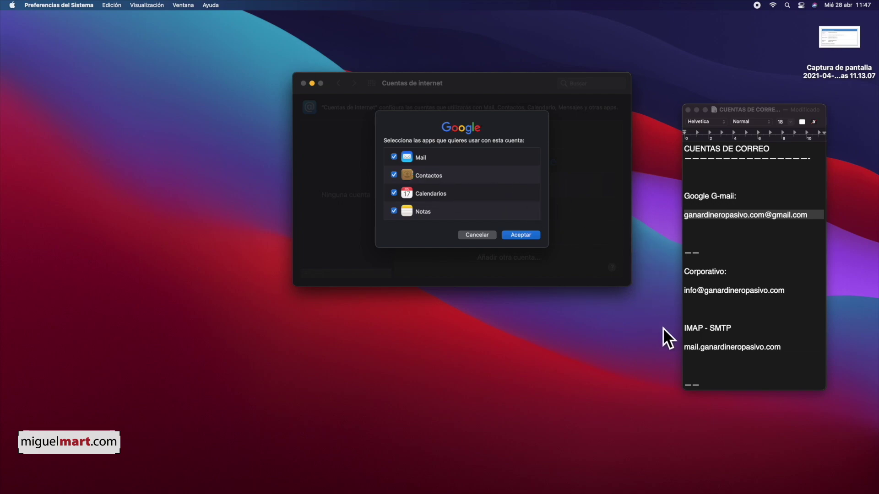
# Turn off Contactos, Calendarios and Notas for the Google account, keep Mail, and confirm with Aceptar.
pyautogui.moveTo(374, 492)
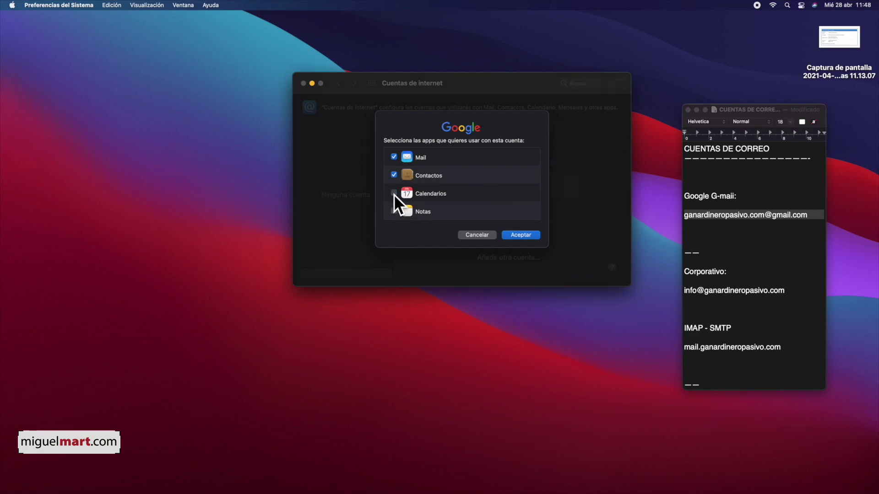
pyautogui.click(393, 175)
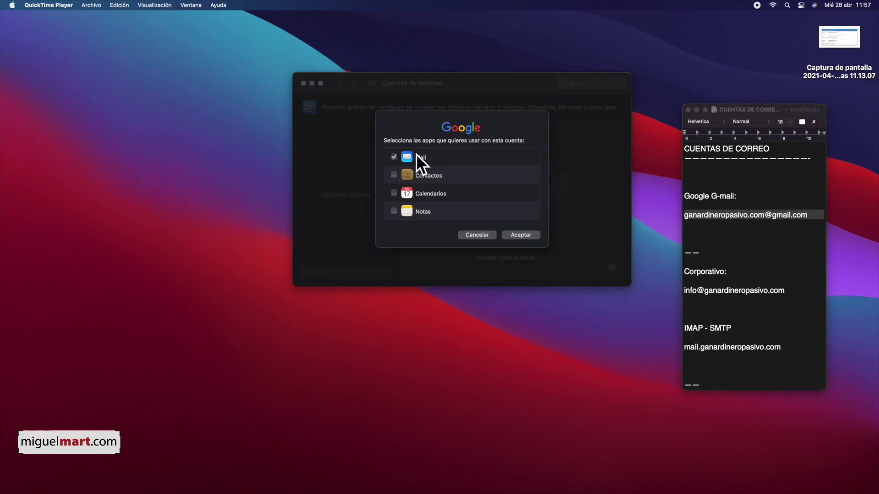
pyautogui.click(522, 232)
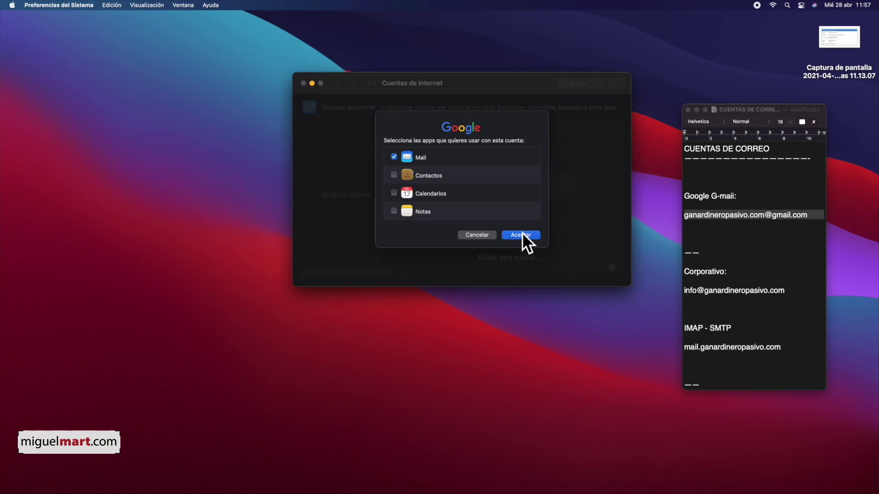
pyautogui.click(335, 132)
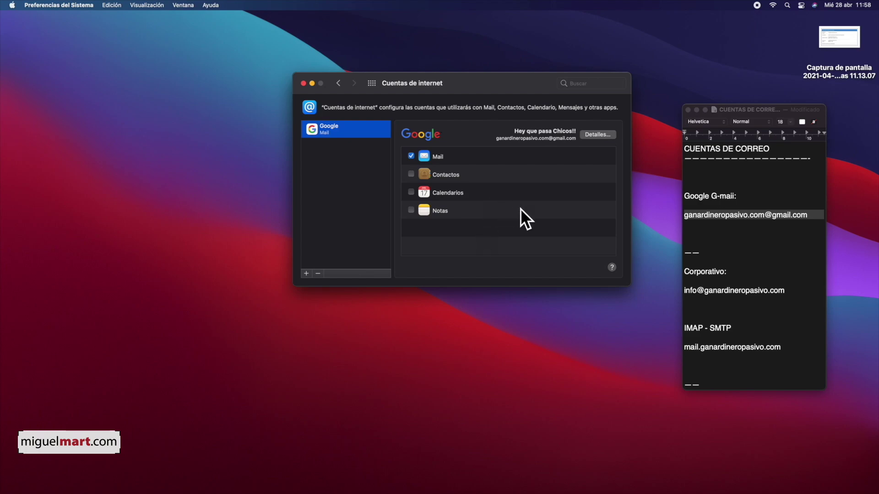
# In Mail, read Google's Alerta de seguridad message in the Entrada inbox, glancing at the TextEdit notes.
pyautogui.moveTo(587, 492)
pyautogui.click(581, 466)
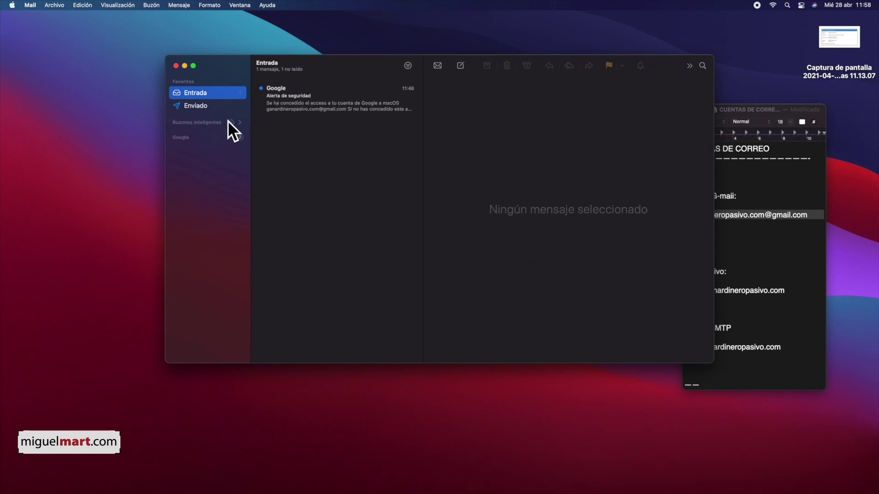
pyautogui.click(316, 109)
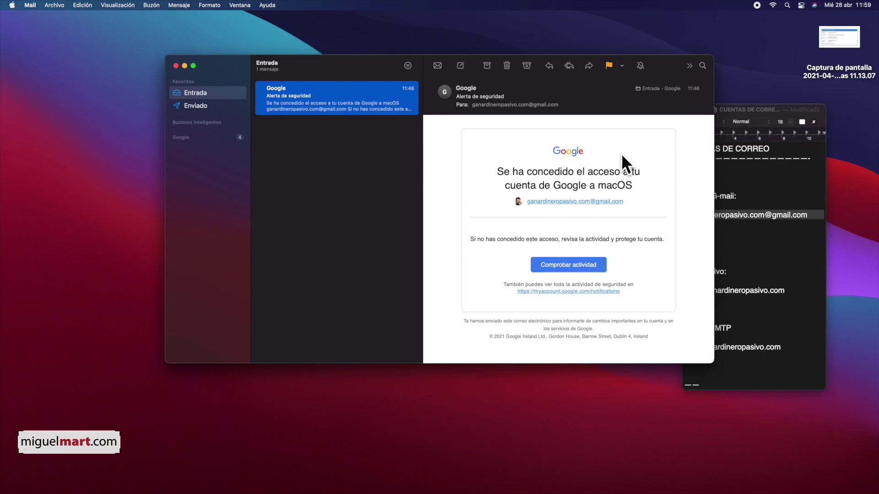
pyautogui.click(774, 240)
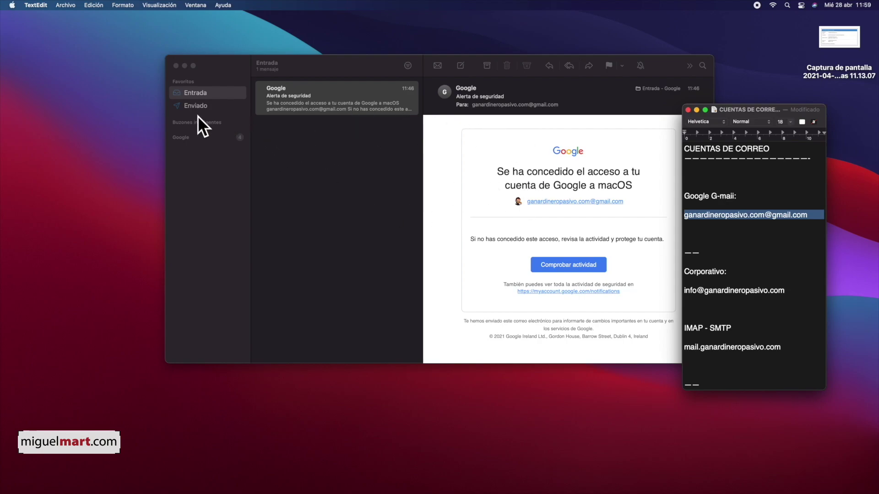
pyautogui.click(291, 94)
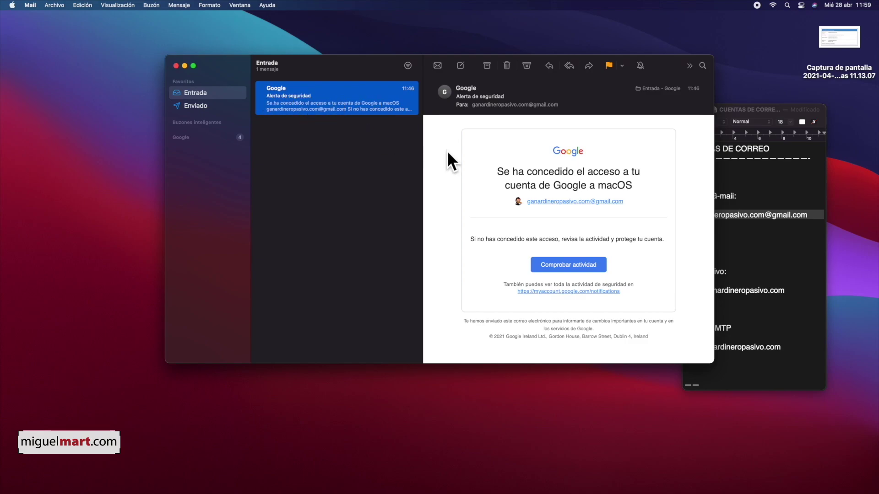
# Close Mail and, in Cuentas de internet, start adding a Cuenta de Mail via Añadir otra cuenta….
pyautogui.click(176, 65)
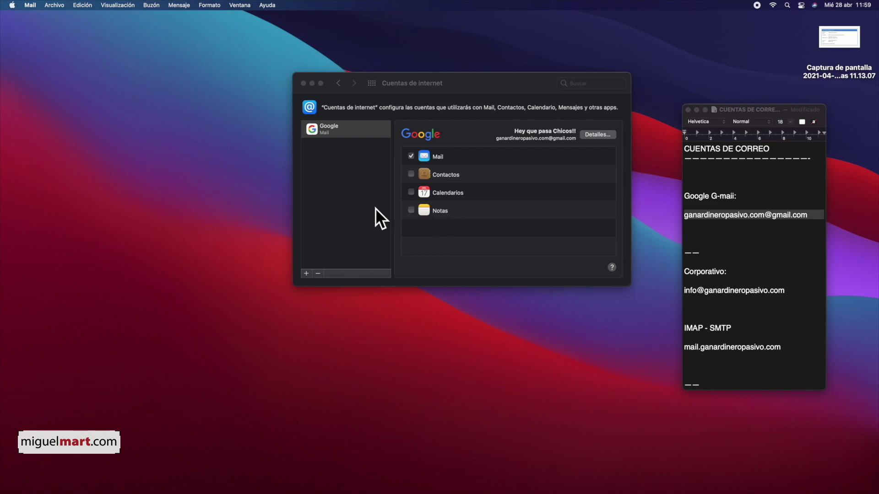
pyautogui.click(362, 251)
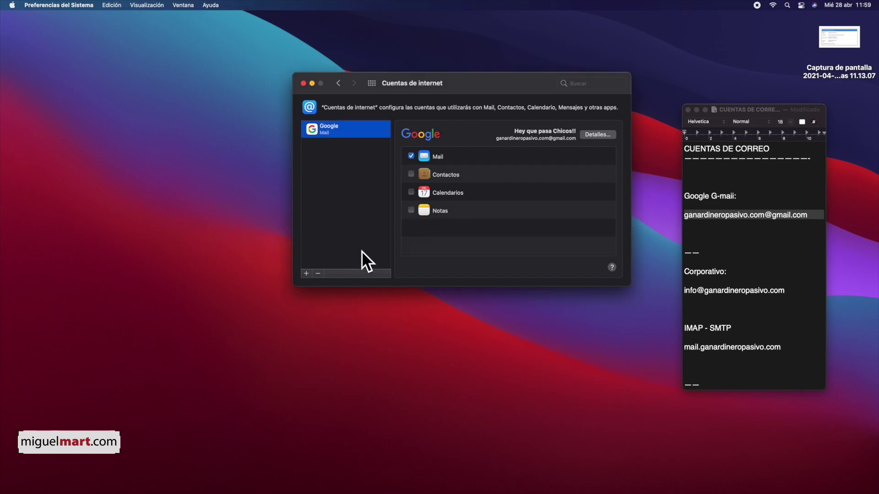
pyautogui.click(306, 273)
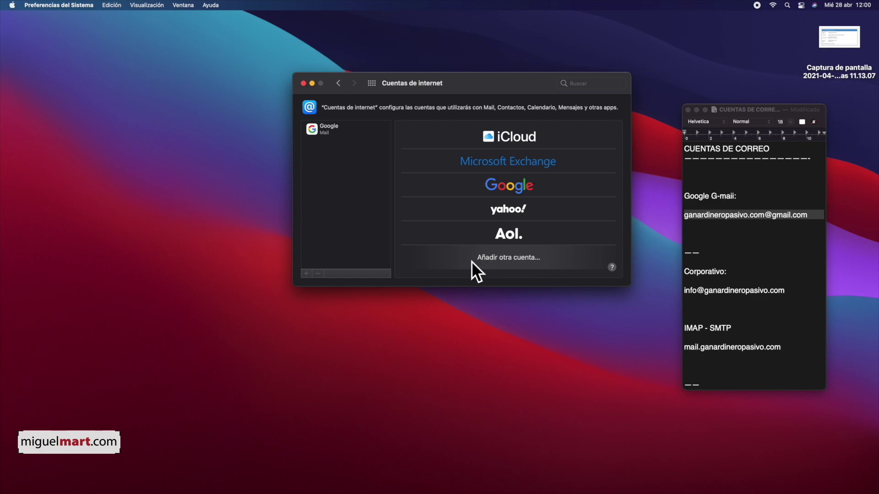
pyautogui.click(526, 256)
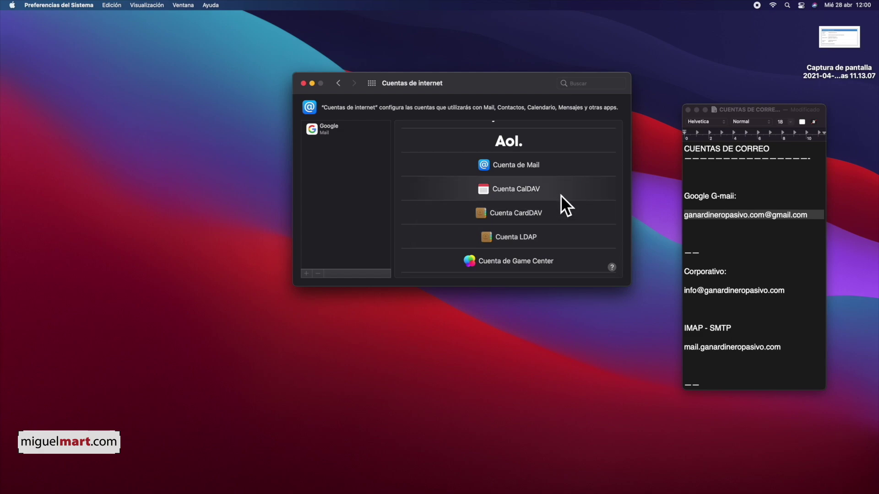
pyautogui.click(527, 164)
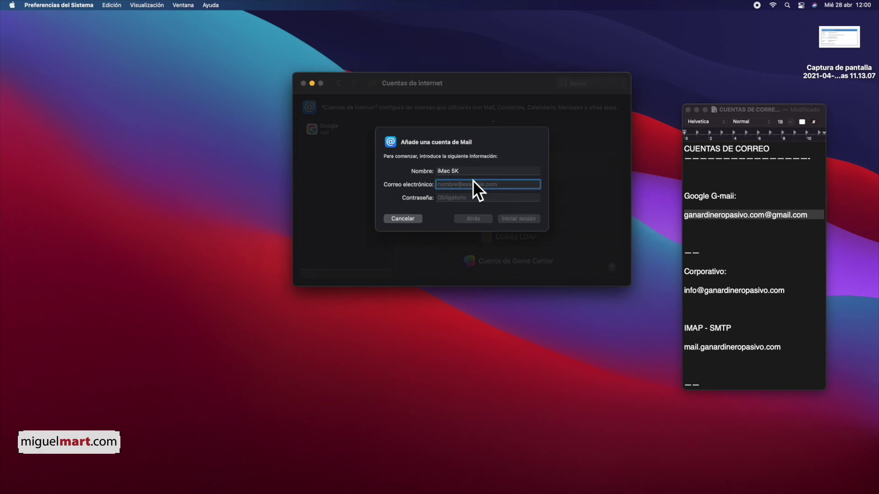
# Replace Nombre with the account holder's name and paste the corporate e-mail address from the notes.
pyautogui.click(480, 171)
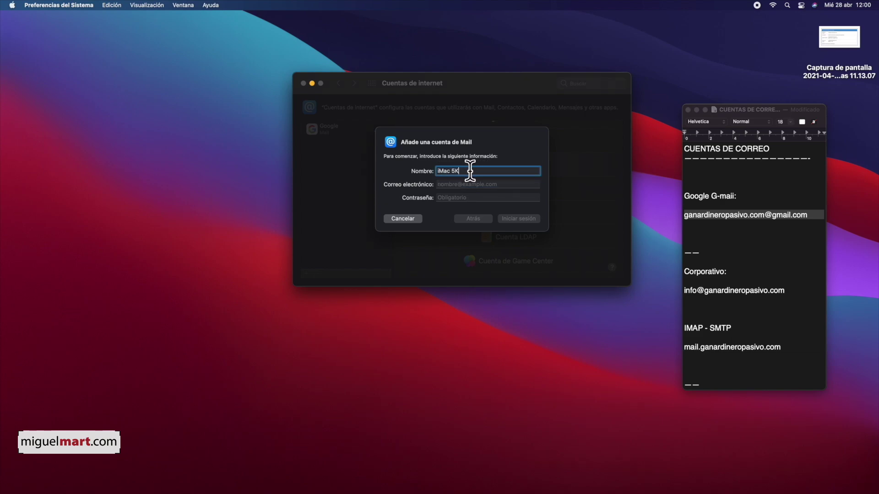
pyautogui.tripleClick(461, 171)
pyautogui.click(474, 184)
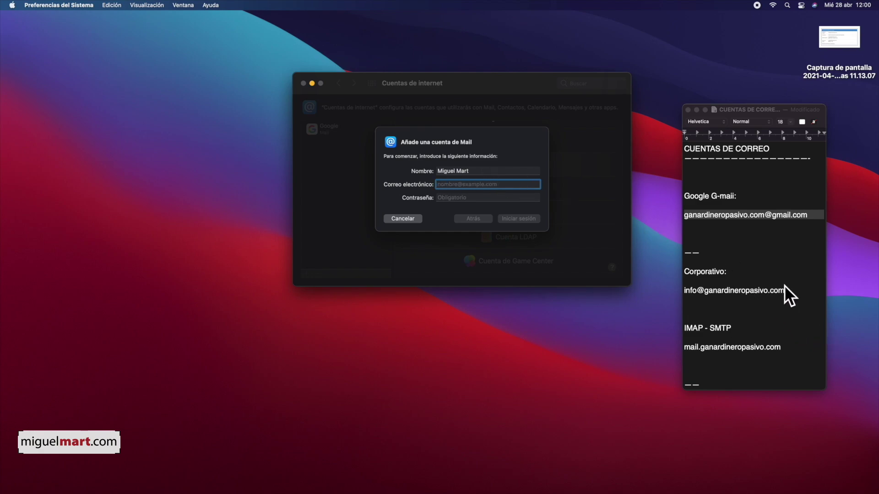
pyautogui.tripleClick(784, 285)
pyautogui.press('super+c')
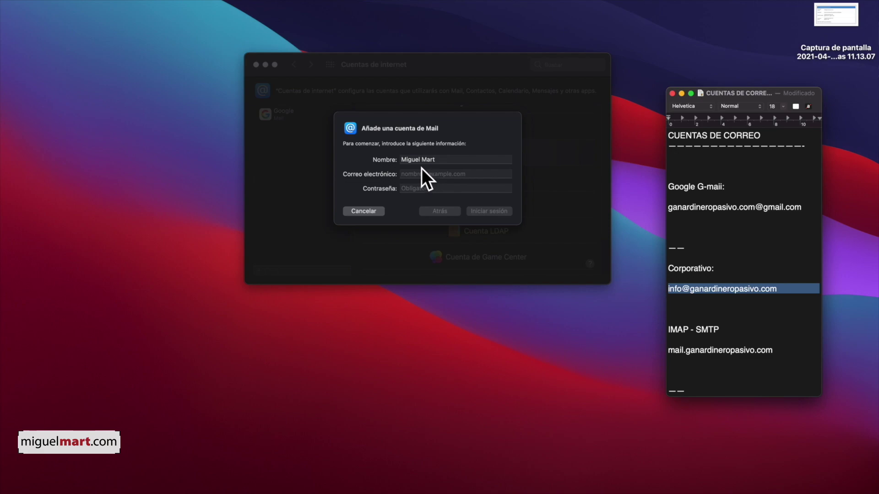
pyautogui.click(422, 170)
pyautogui.press('super+v')
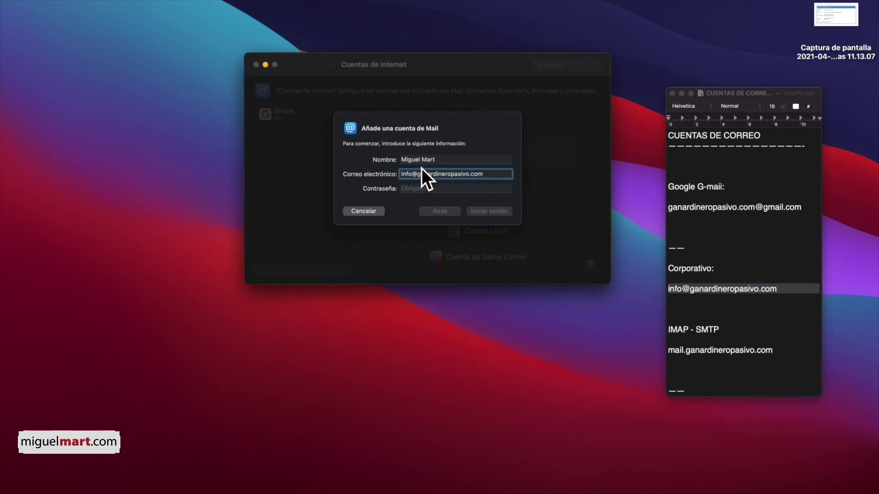
# Check the server-settings screenshot in Quick Look, then paste the account password.
pyautogui.click(428, 189)
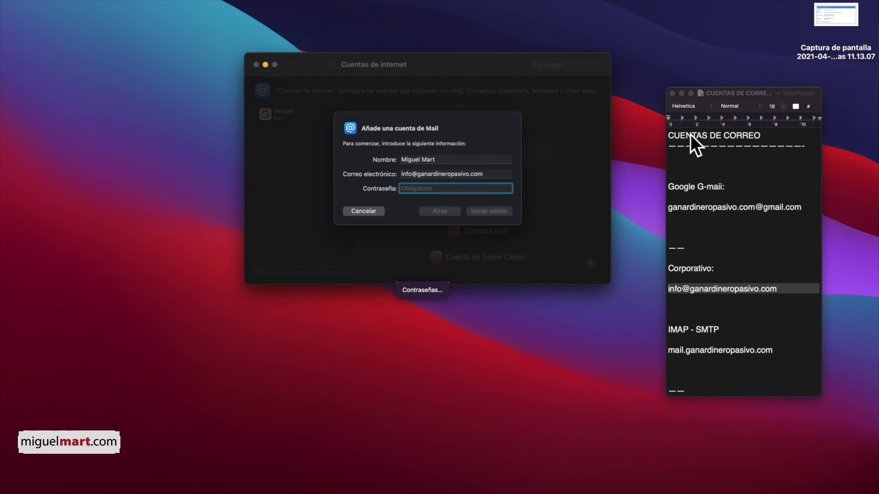
pyautogui.click(837, 20)
pyautogui.press('space')
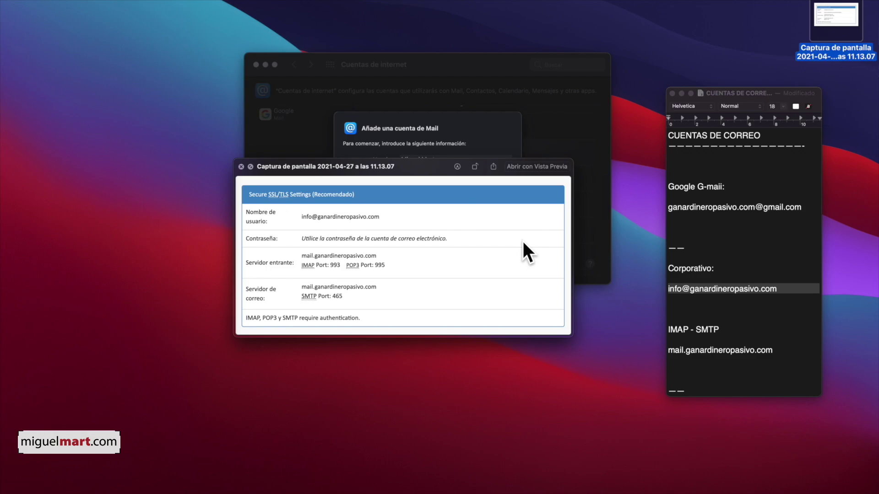
pyautogui.press('space')
pyautogui.click(423, 188)
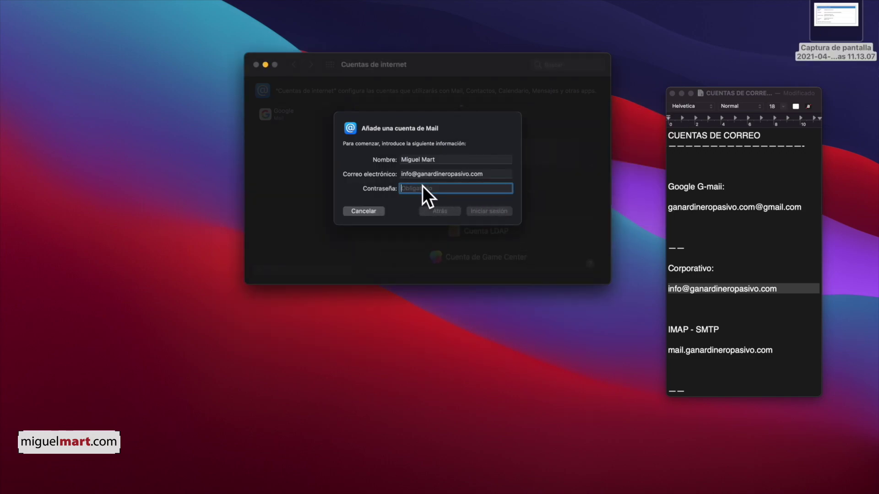
pyautogui.press('cmd+v')
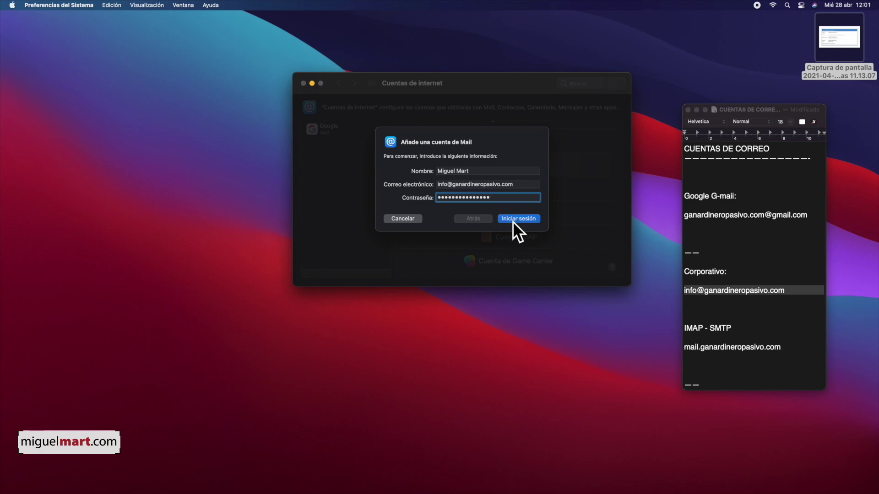
# Try signing in, then set Nombre de usuario to the corporate address and keep Tipo de cuenta IMAP.
pyautogui.click(520, 214)
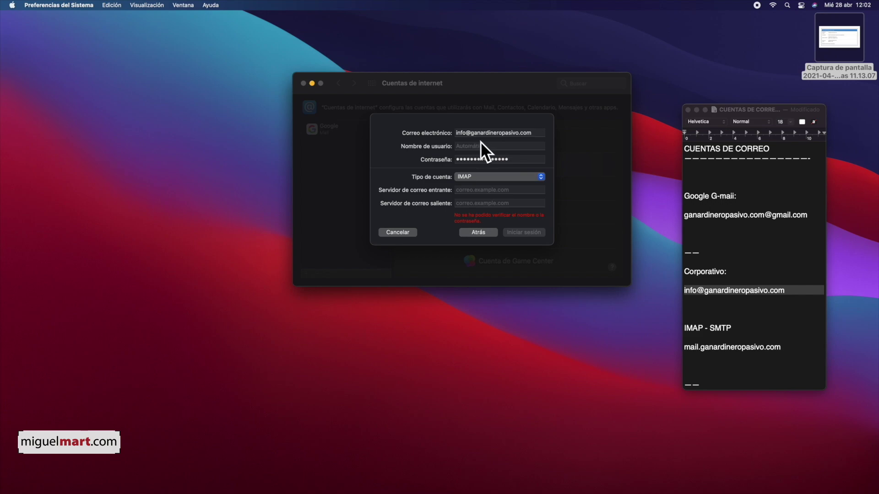
pyautogui.tripleClick(493, 130)
pyautogui.press('super+c')
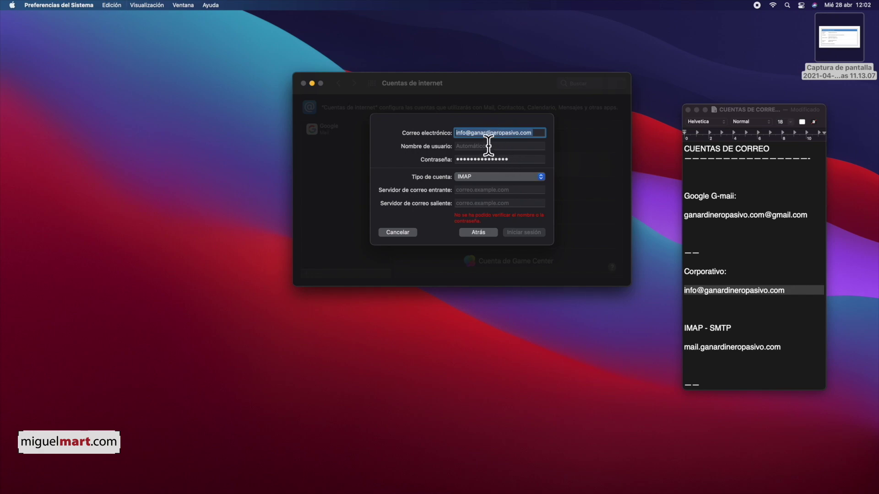
pyautogui.click(489, 146)
pyautogui.press('super+v')
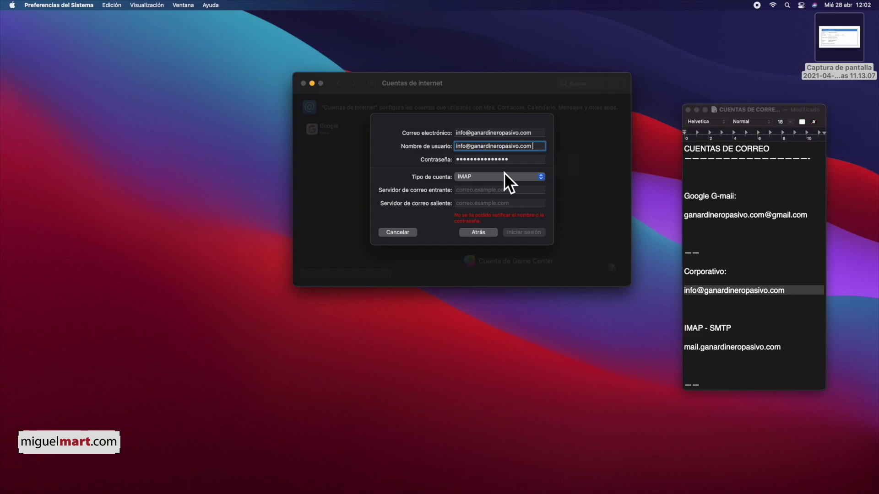
pyautogui.click(537, 174)
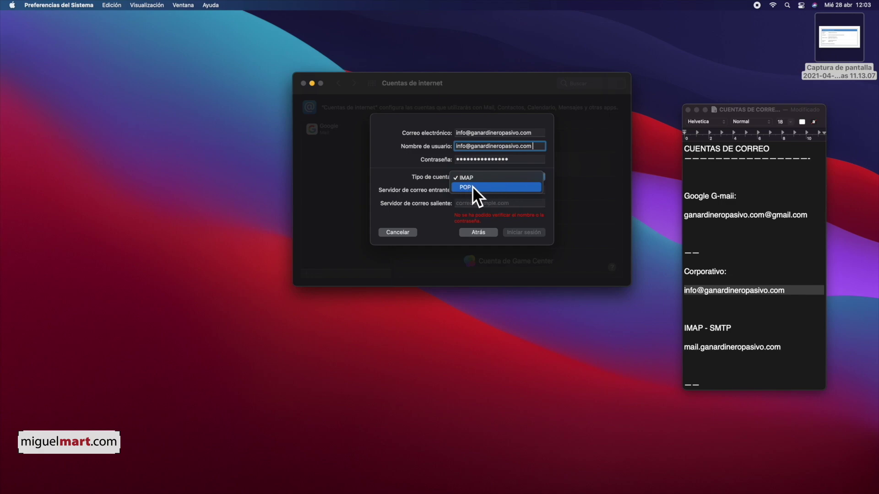
pyautogui.click(491, 177)
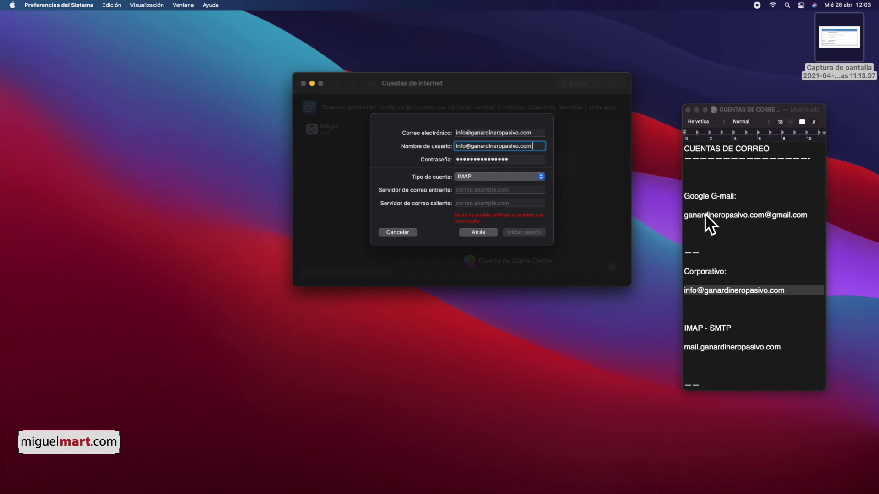
# Select the mail.ganardineropasivo.com line in the notes and preview the server-settings screenshot.
pyautogui.click(735, 344)
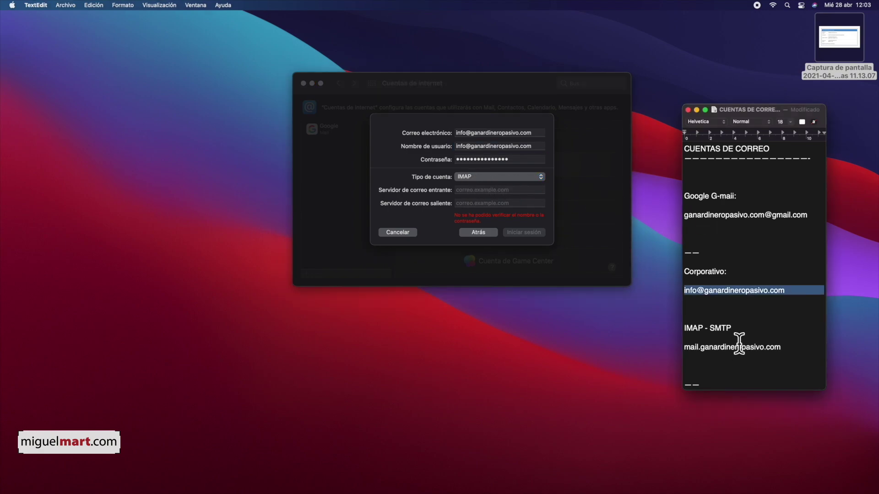
pyautogui.doubleClick(752, 347)
pyautogui.tripleClick(751, 346)
pyautogui.press('super+c')
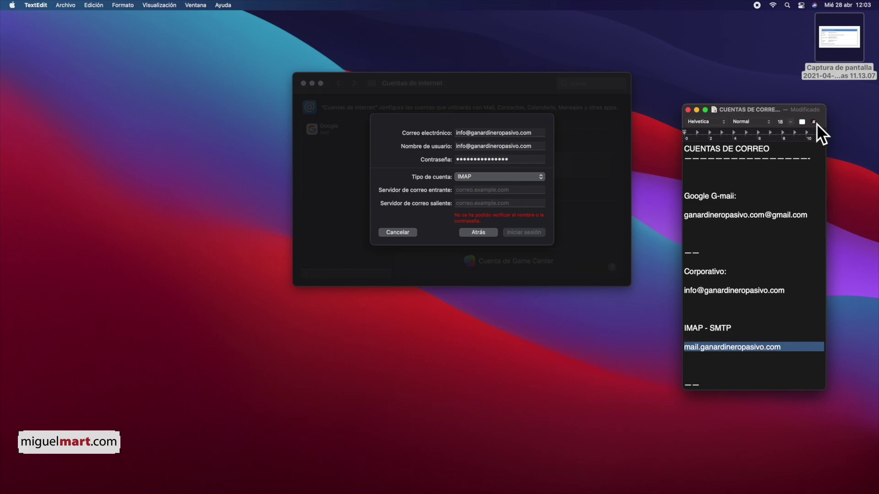
pyautogui.click(838, 44)
pyautogui.press('space')
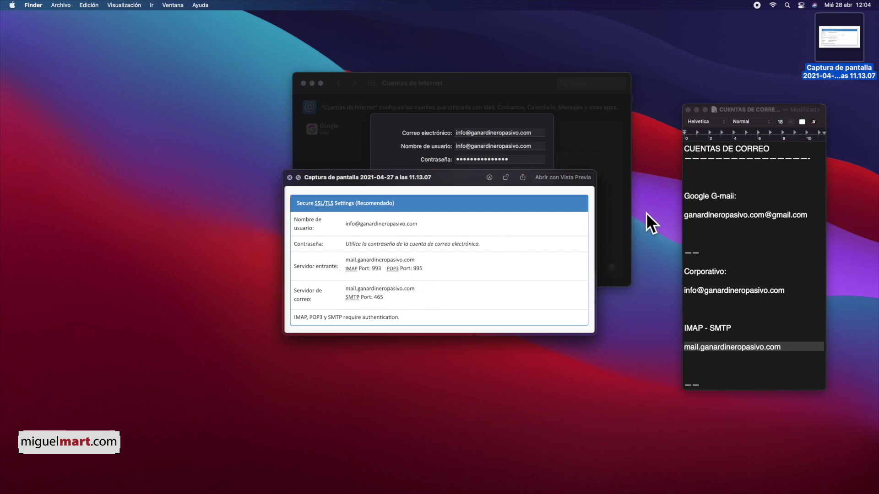
pyautogui.press('space')
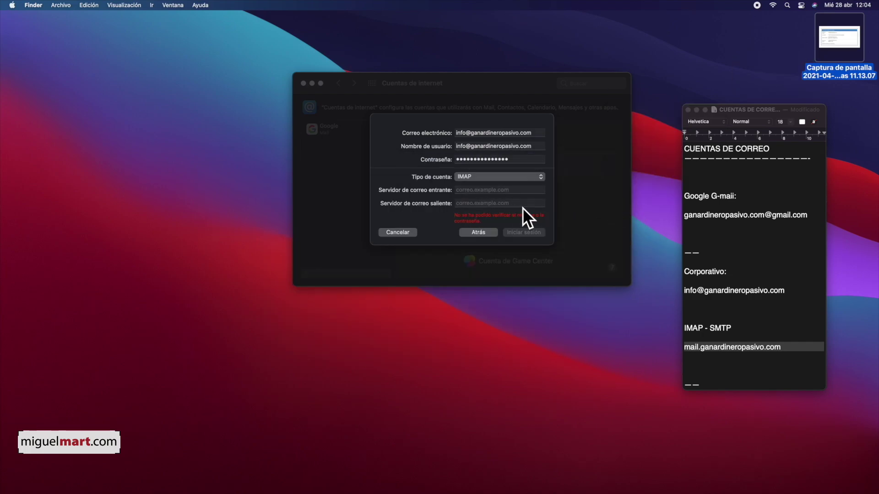
# Enter mail.ganardineropasivo.com as both incoming and outgoing mail server, removing stray line breaks.
pyautogui.click(481, 190)
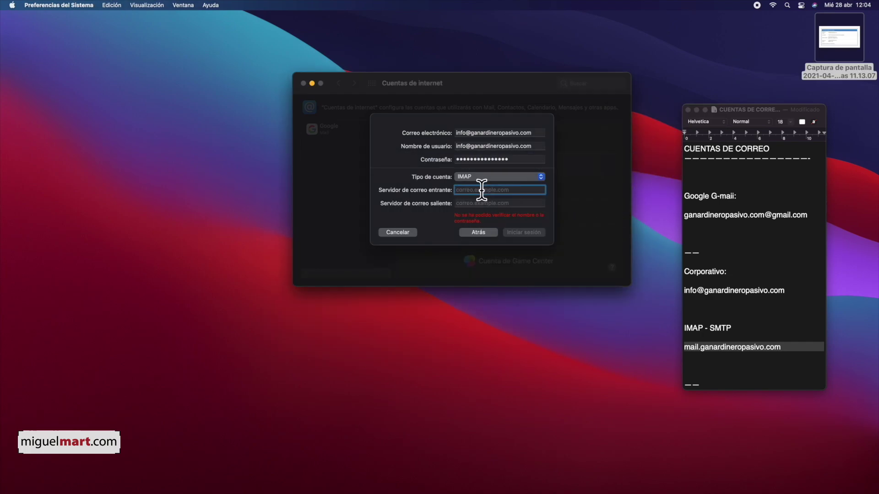
pyautogui.press('super+v')
pyautogui.click(480, 206)
pyautogui.press('super+v')
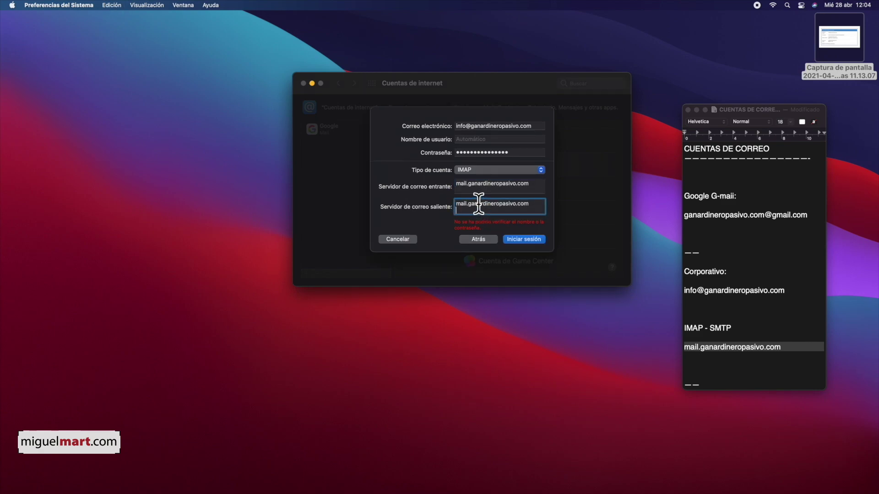
pyautogui.press('BackSpace')
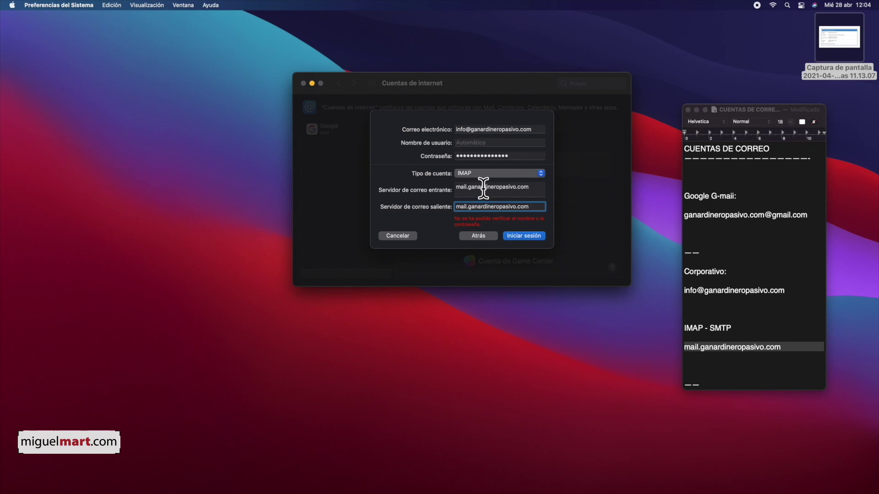
pyautogui.click(480, 192)
pyautogui.press('BackSpace')
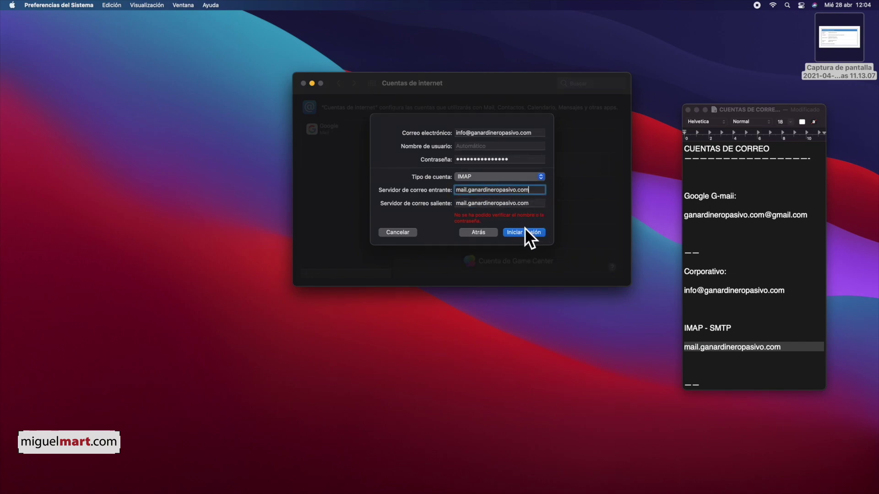
# Sign in and confirm the account for Mail with Aceptar.
pyautogui.click(526, 230)
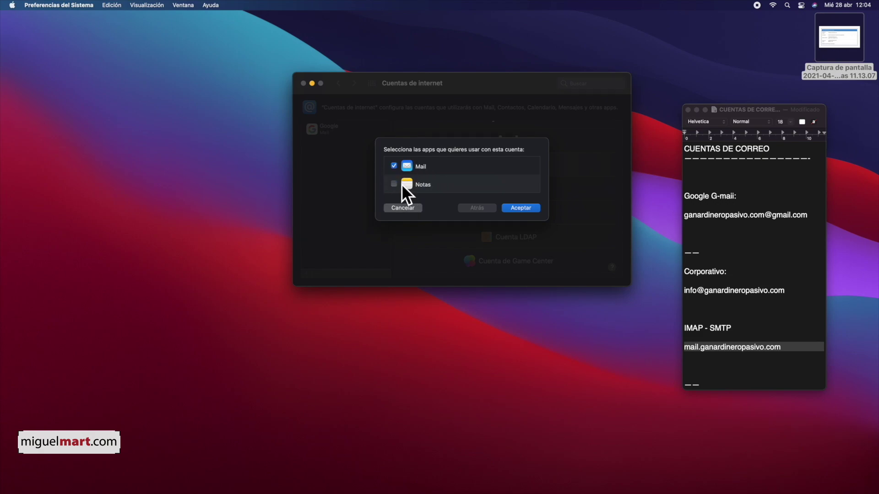
pyautogui.click(523, 206)
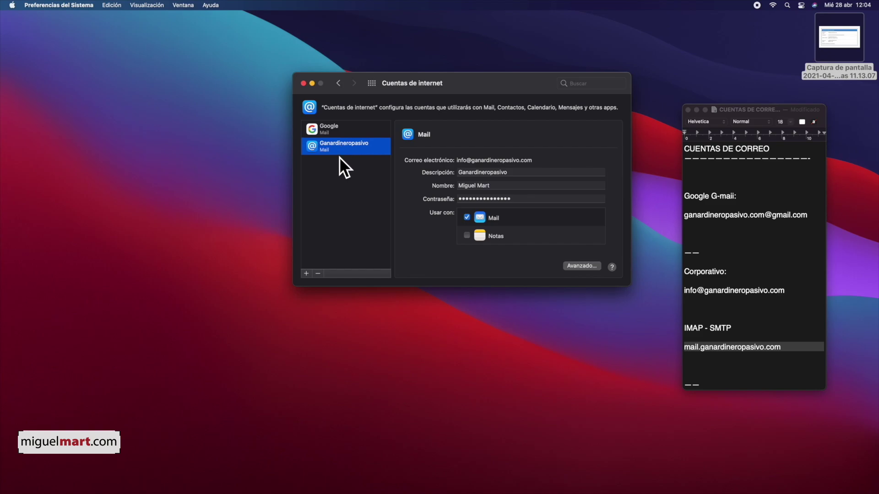
pyautogui.moveTo(655, 485)
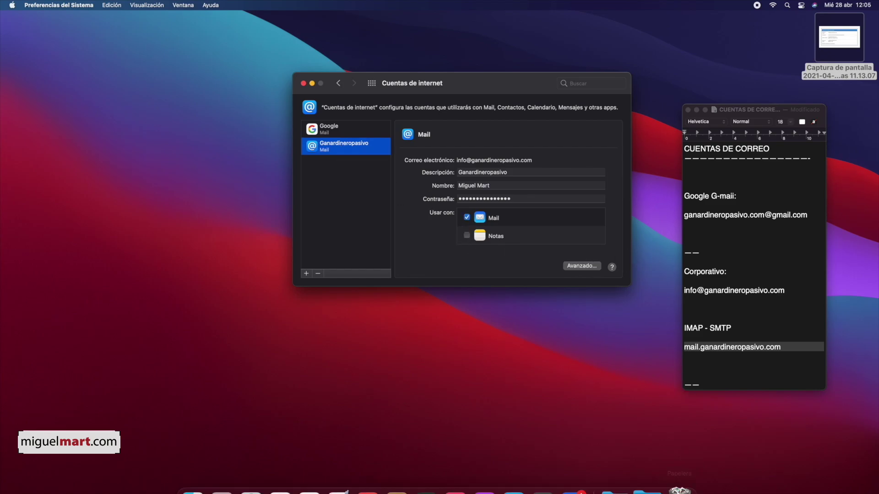
# In Mail, expand Buzones de entrada, view the Google then Ganardineropasivo inbox, and filter to unread.
pyautogui.click(581, 460)
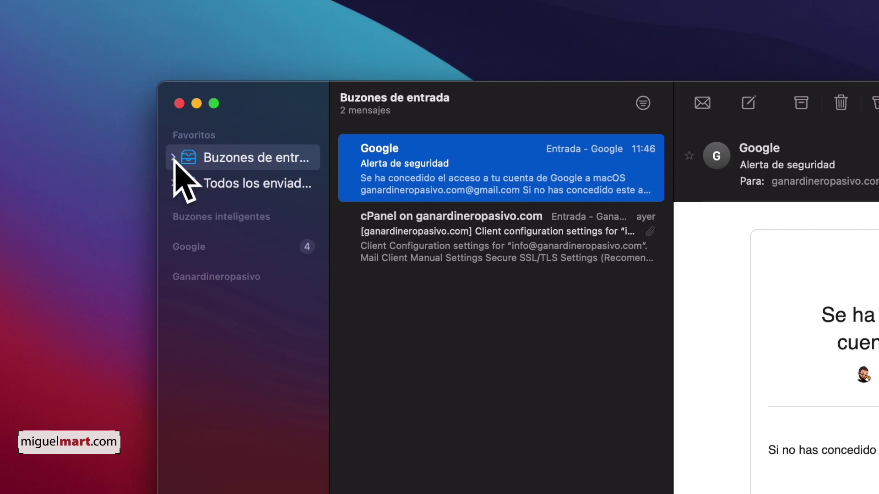
pyautogui.click(173, 157)
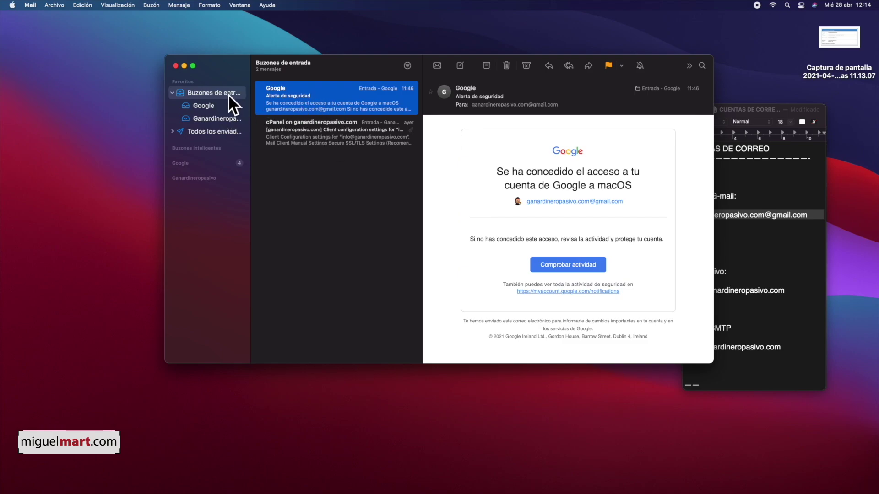
pyautogui.click(209, 106)
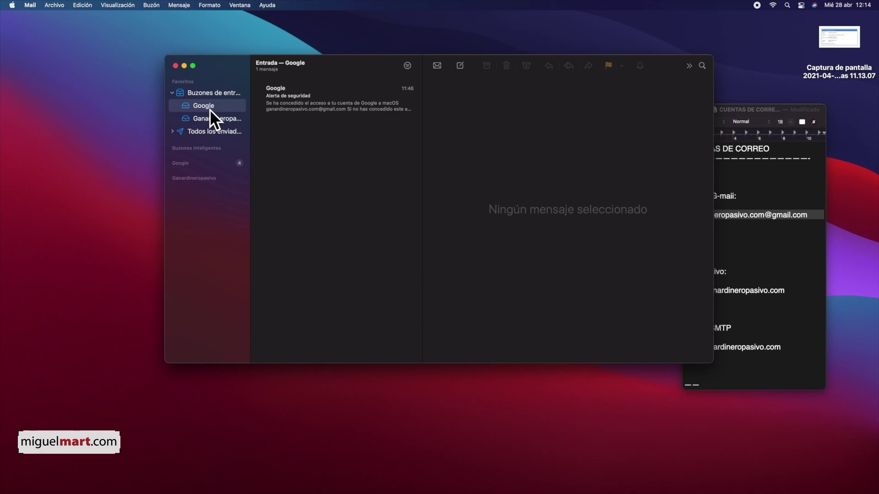
pyautogui.click(224, 119)
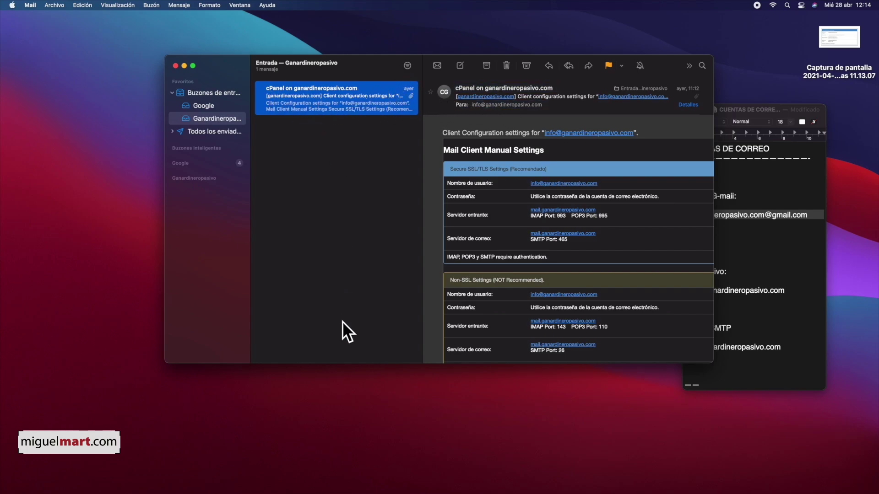
pyautogui.click(406, 66)
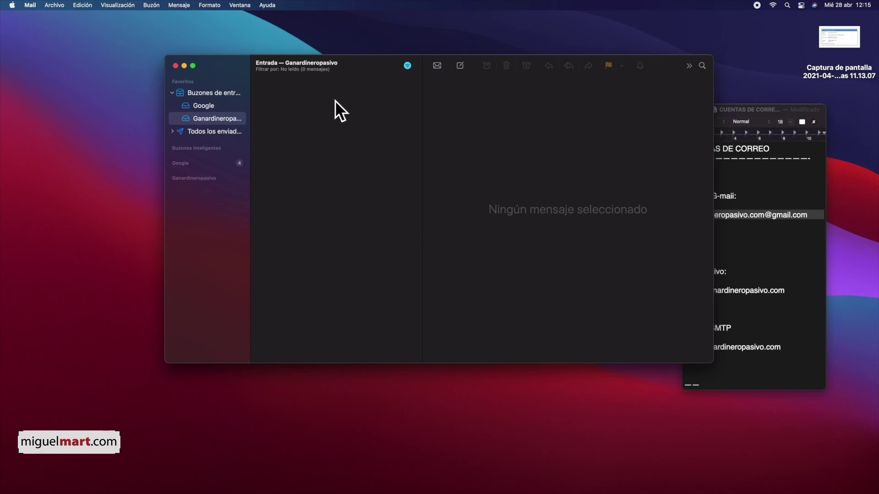
# Show all messages, swipe the cPanel message to mark it No leído, and filter to unread.
pyautogui.click(407, 67)
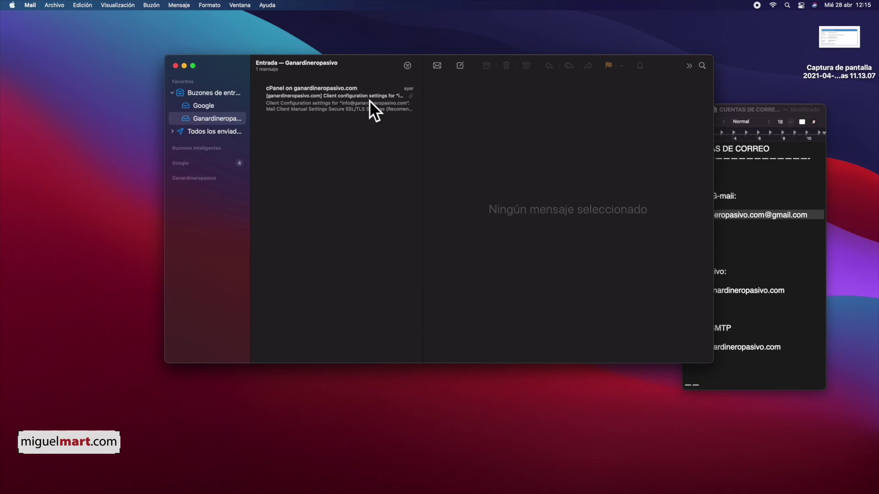
pyautogui.hscroll(3, 367, 97)
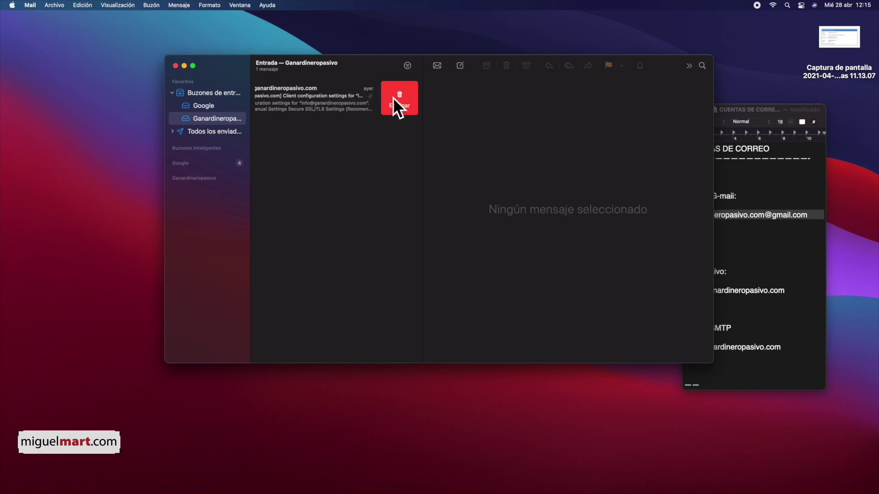
pyautogui.hscroll(-3, 351, 95)
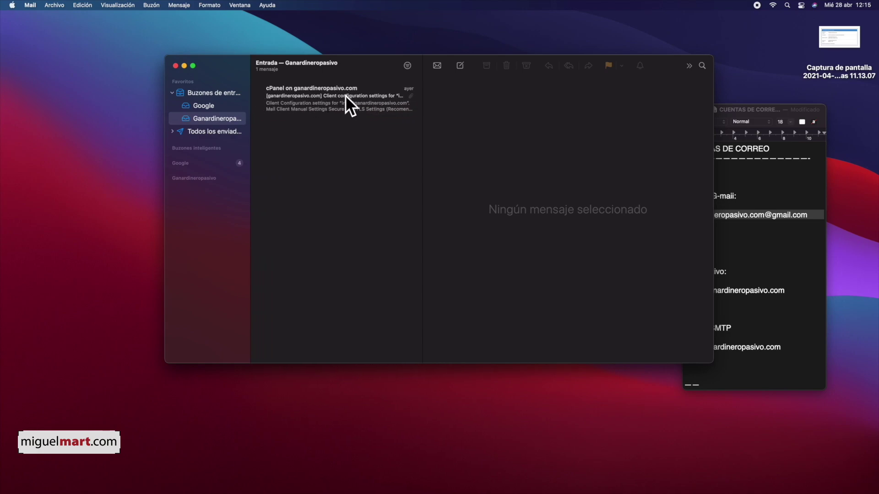
pyautogui.hscroll(-3, 328, 92)
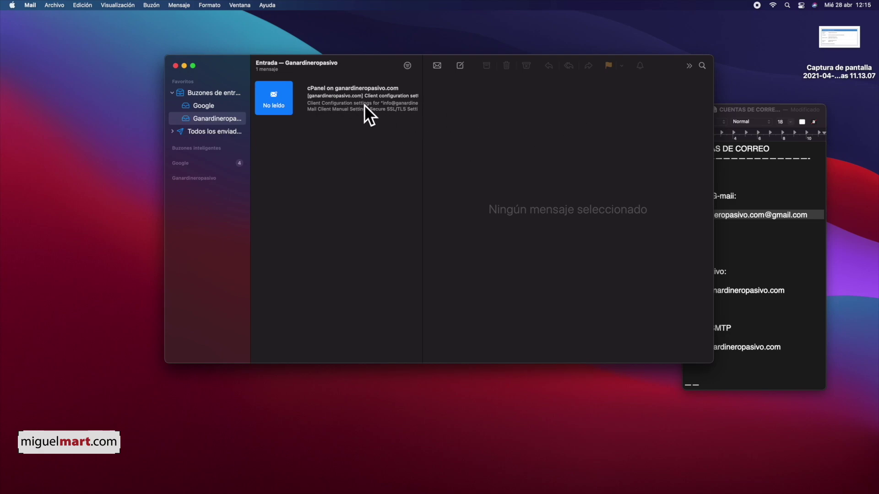
pyautogui.click(272, 97)
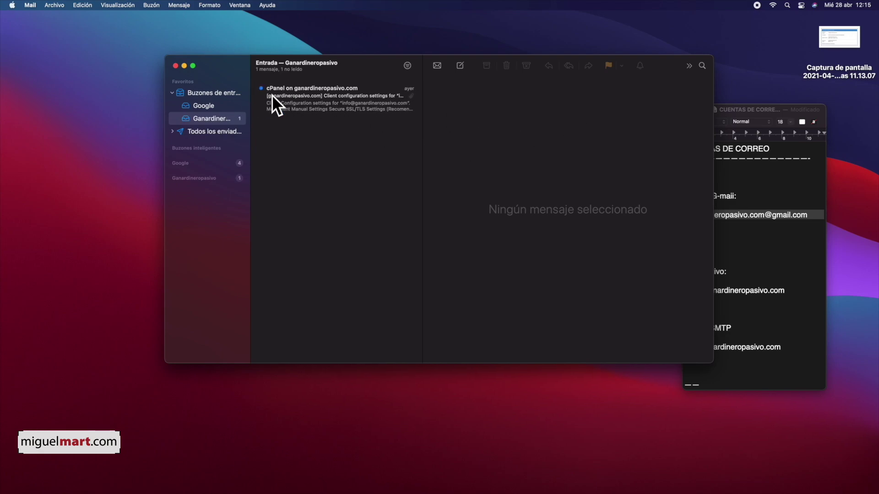
pyautogui.click(407, 66)
# Turn off the filter, open the cPanel configuration message, and mark it unread again.
pyautogui.click(406, 67)
pyautogui.click(367, 97)
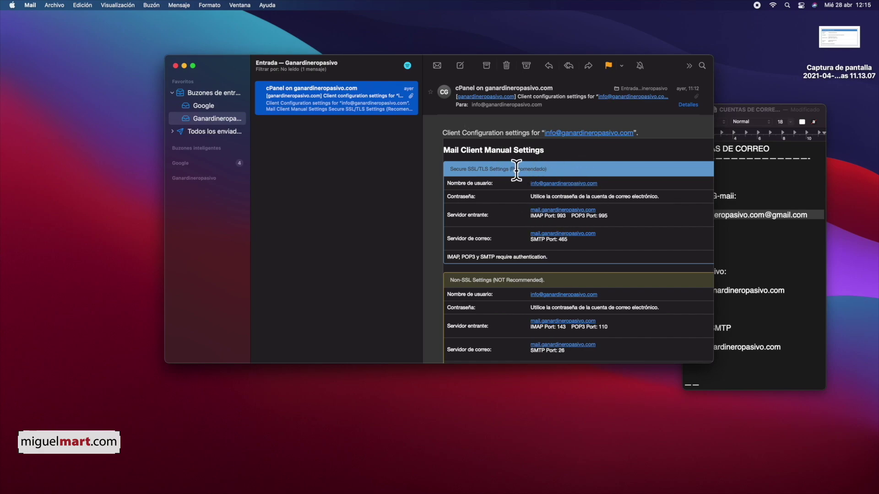
pyautogui.hscroll(-3, 322, 96)
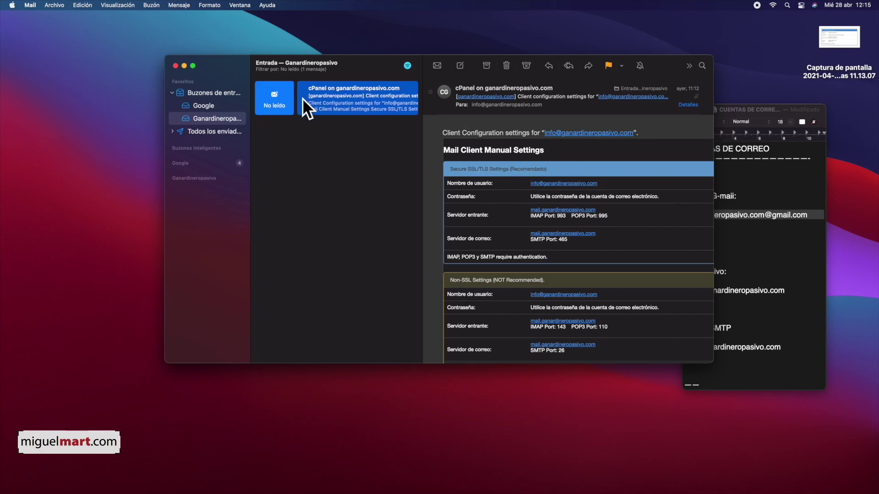
pyautogui.click(272, 97)
pyautogui.click(329, 156)
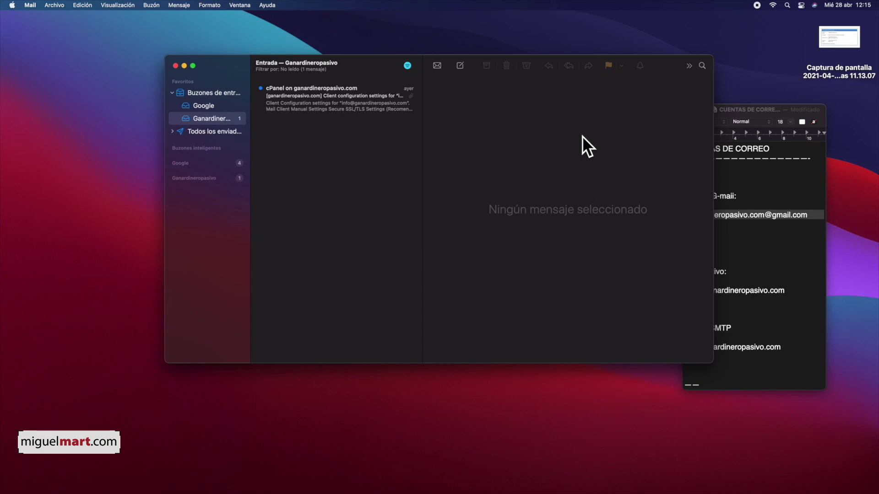